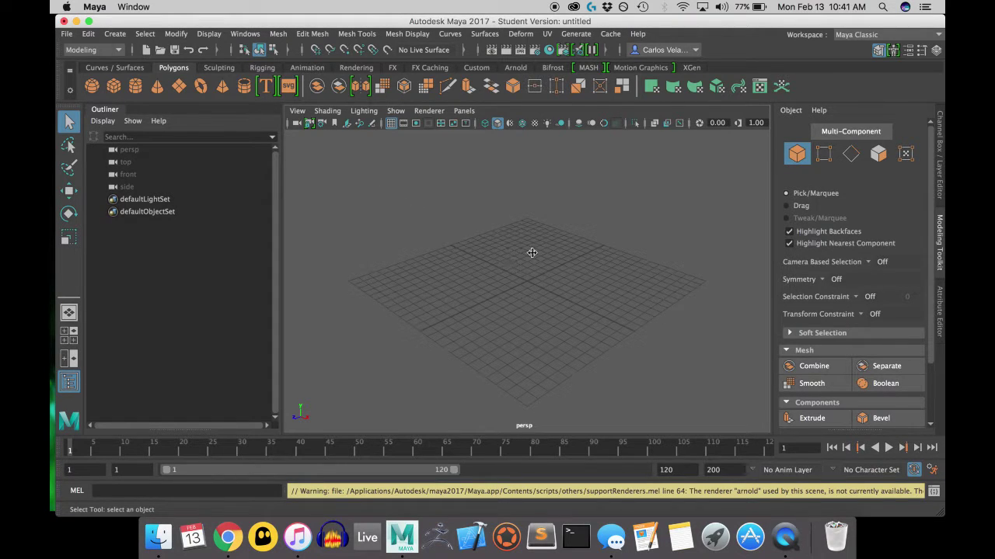
Import dog_ref.png from the Desktop as an image plane in the side view.
key(space)
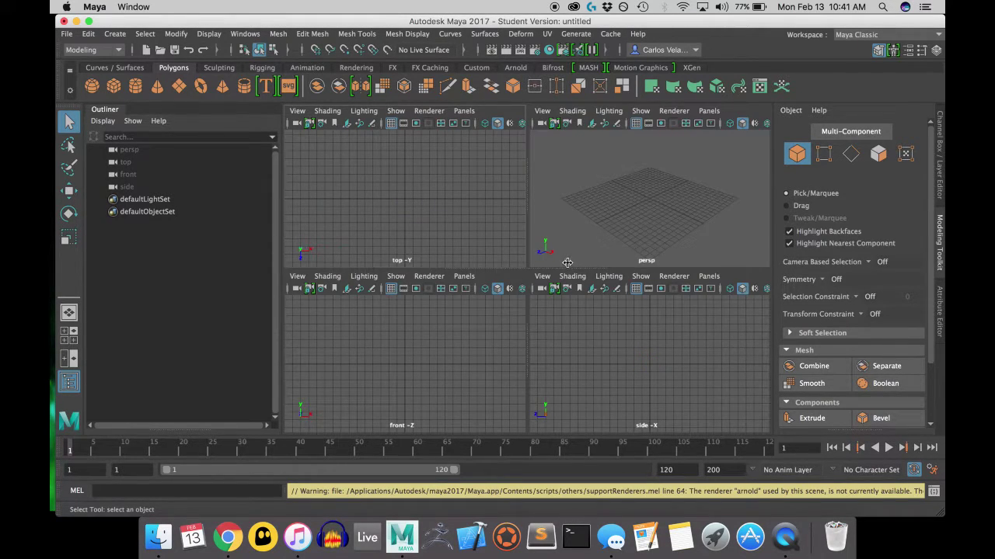
key(space)
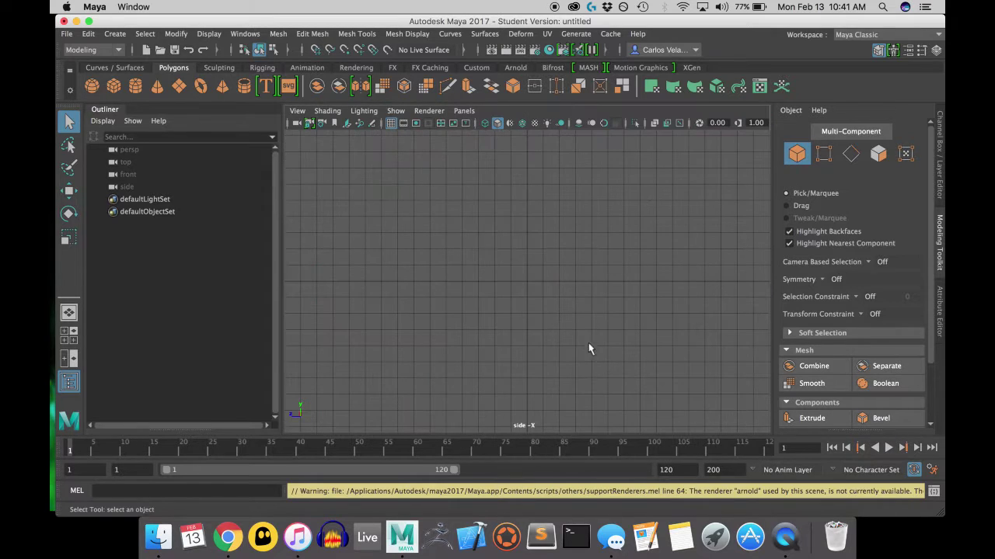
click(298, 110)
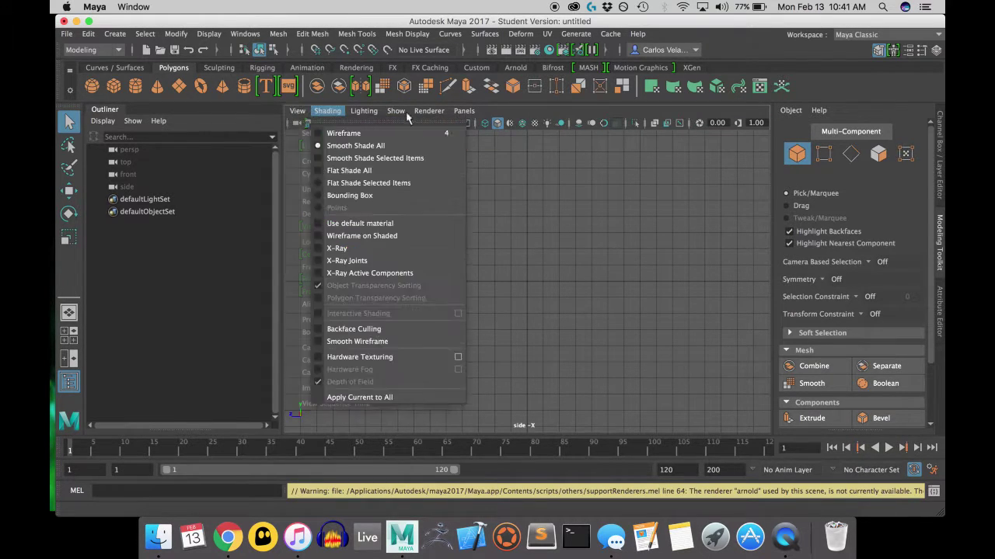
mouse_move(399, 112)
mouse_move(465, 112)
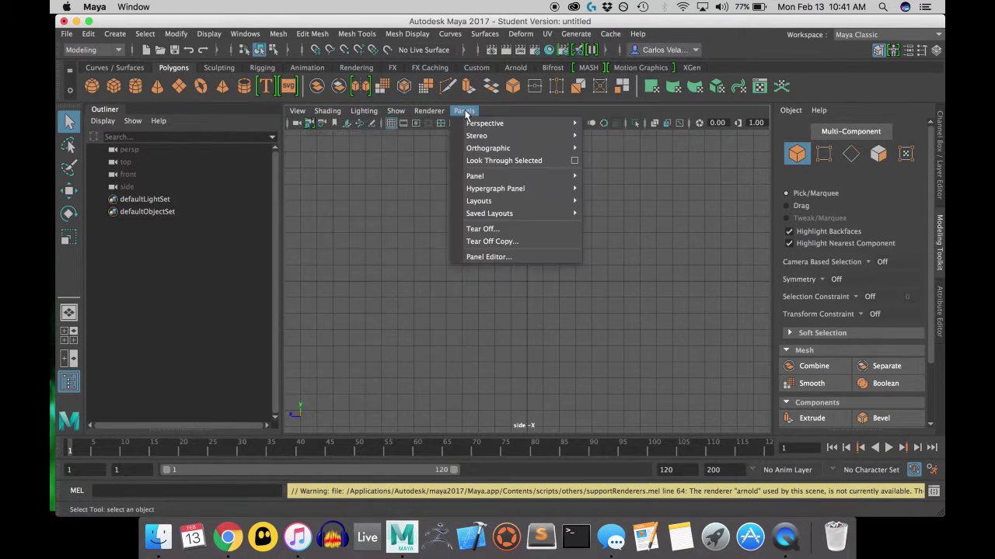
mouse_move(304, 114)
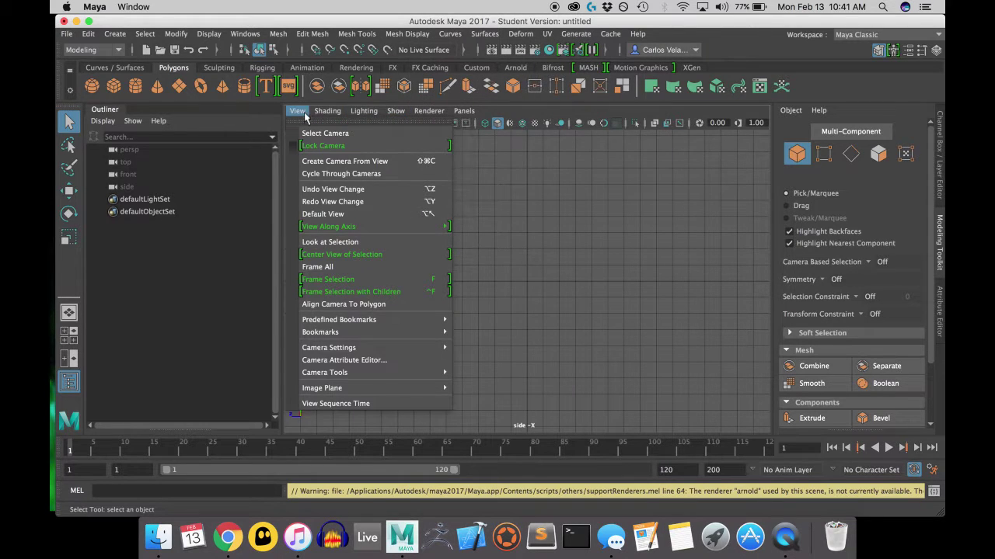
mouse_move(322, 388)
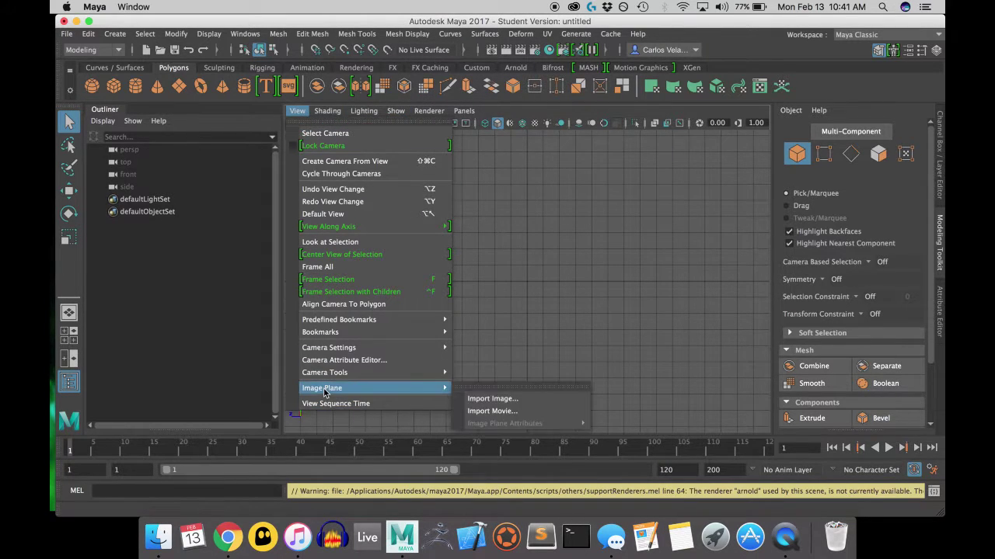
click(508, 401)
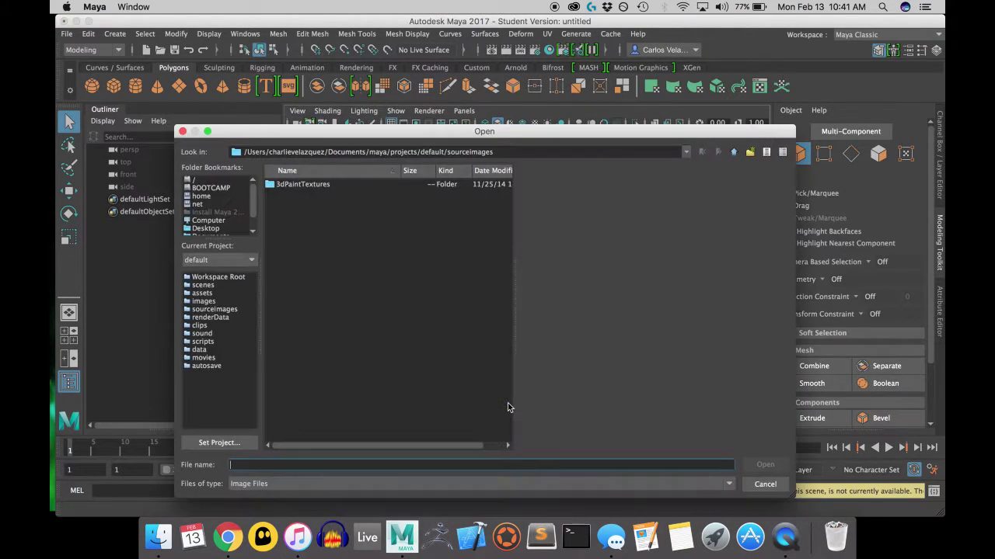
click(207, 228)
scroll(336, 339, down, 3)
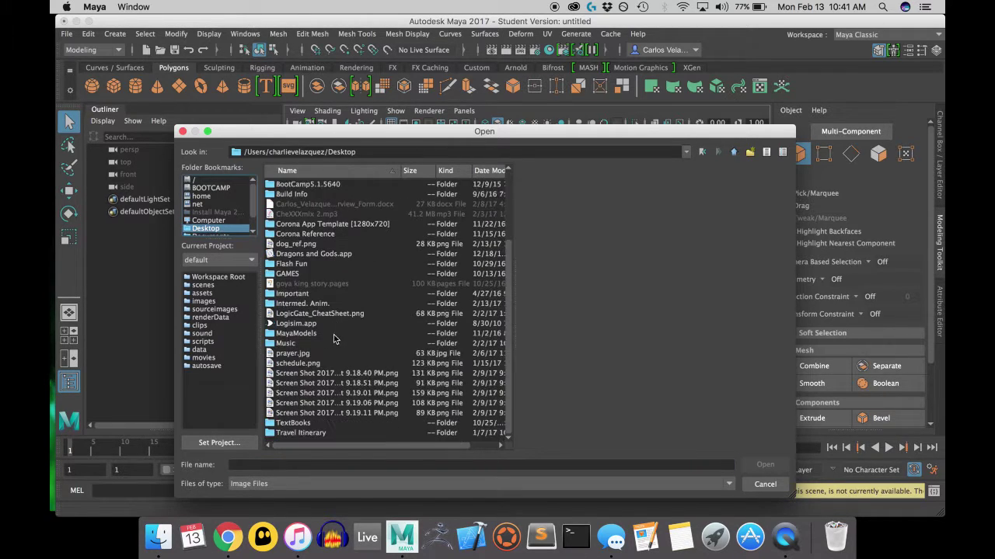
click(303, 244)
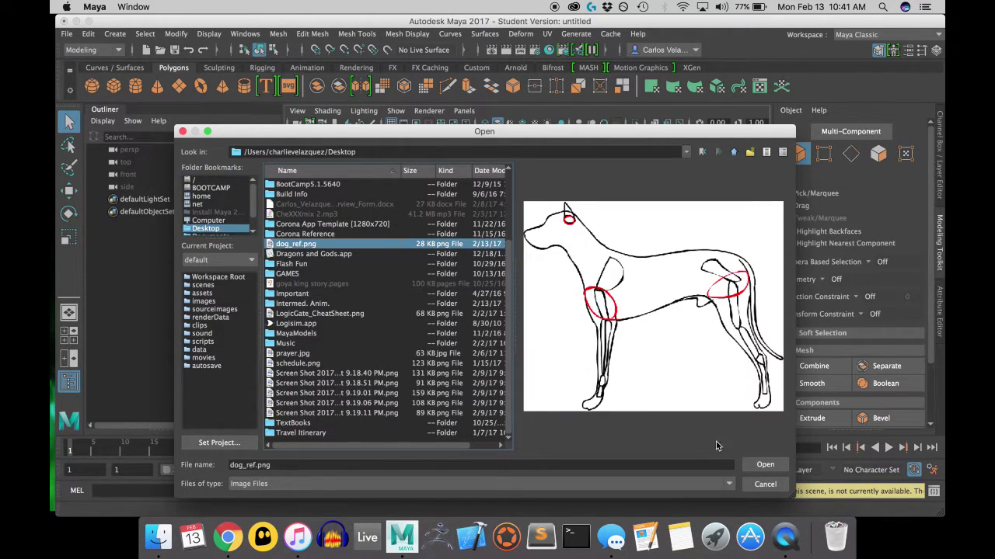
click(764, 465)
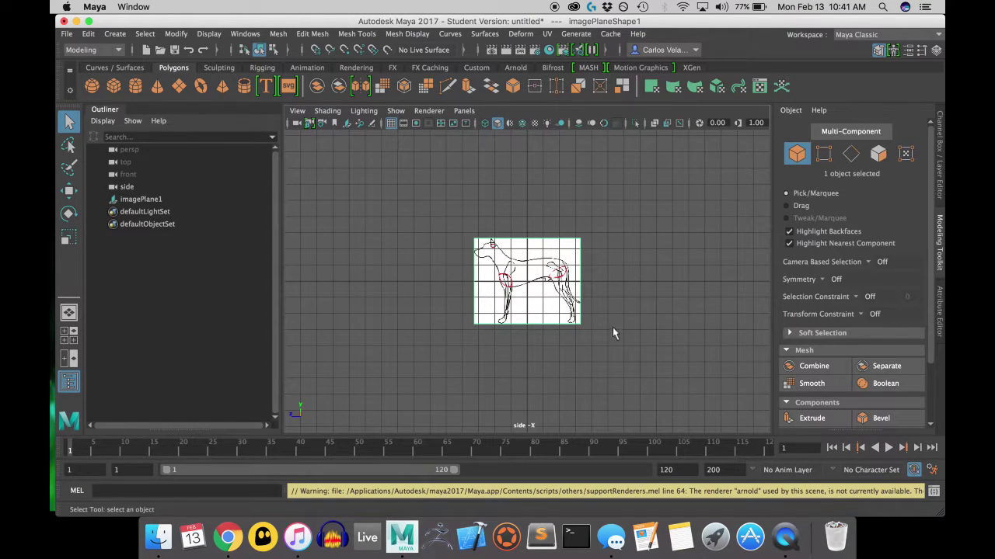
Scale the dog image plane up slightly and raise it until the paws rest on the grid's horizontal centre line.
scroll(593, 319, up, 5)
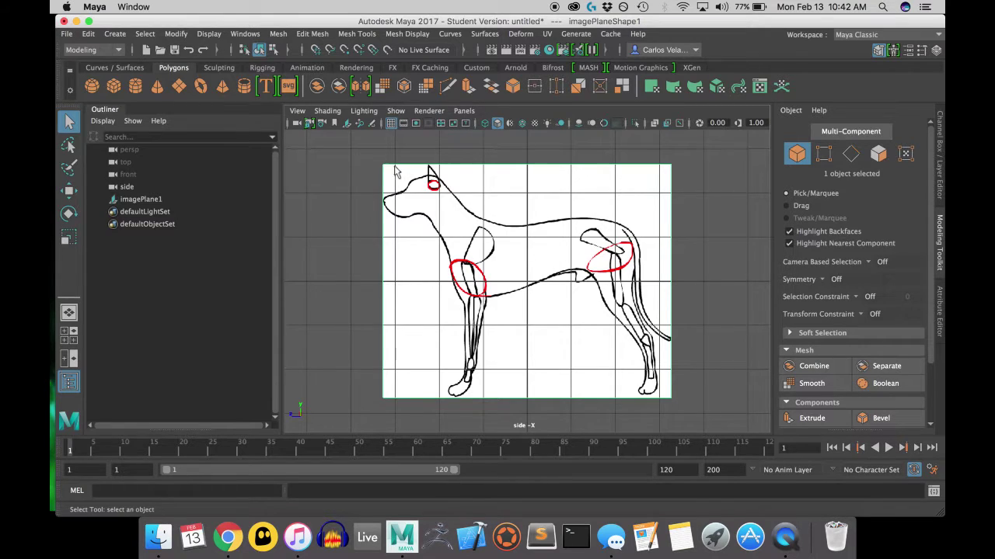
click(68, 237)
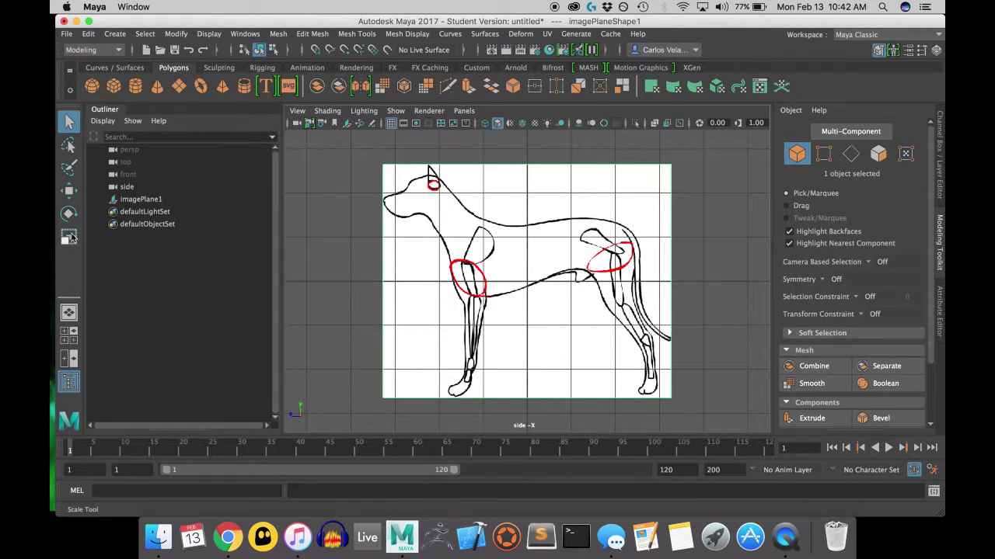
drag(533, 287, 561, 281)
click(68, 191)
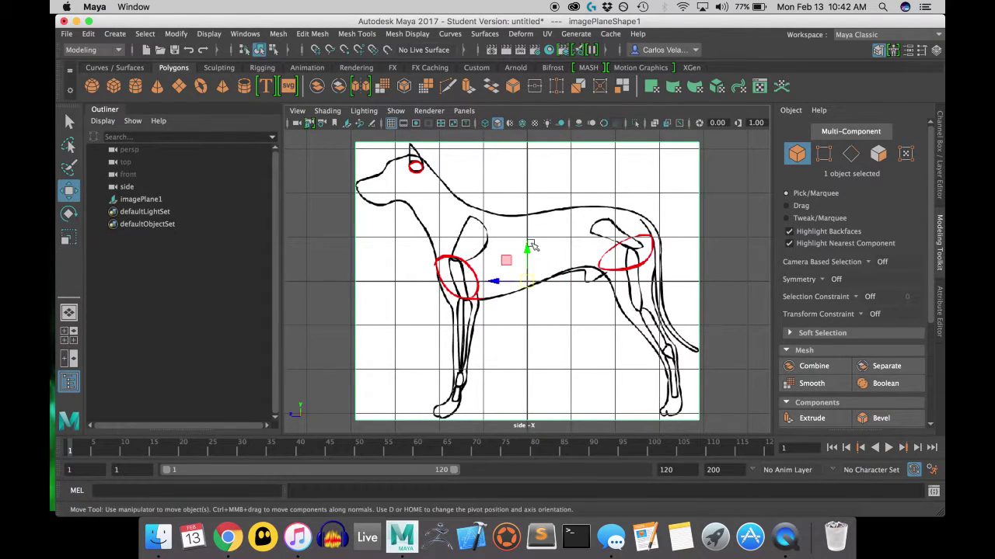
scroll(573, 255, down, 5)
drag(529, 250, 538, 188)
click(568, 342)
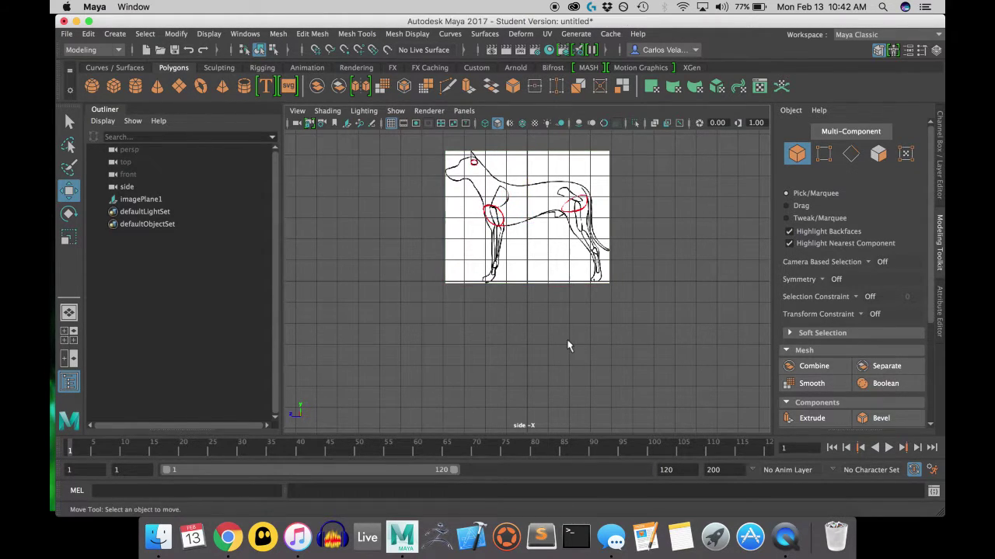
Create a polygon cube in the perspective view and raise it about 3.865 cm to the dog's torso.
key(space)
key(space)
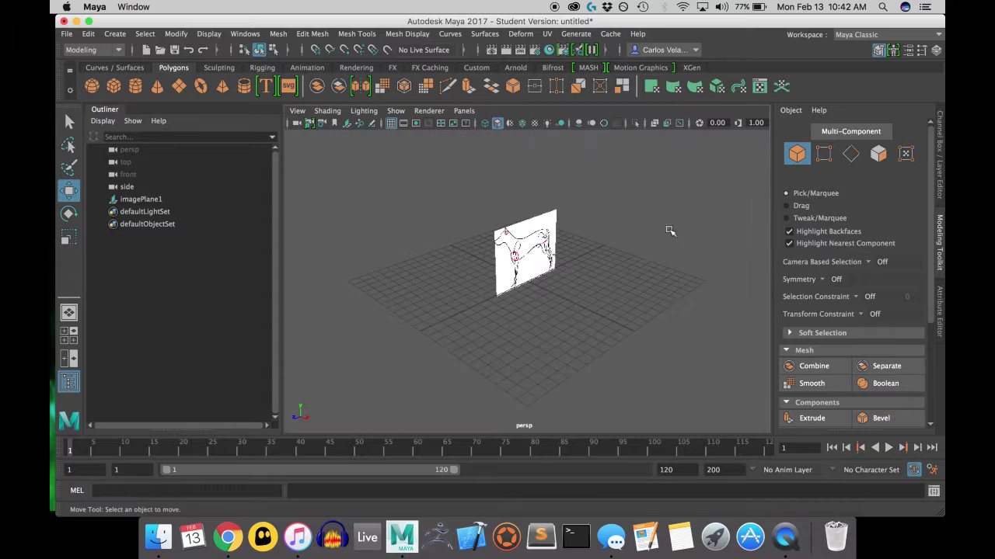
mouse_move(572, 307)
alt+mouse_down()
mouse_move(583, 300)
mouse_move(492, 260)
mouse_move(530, 288)
mouse_move(739, 279)
mouse_move(562, 277)
alt+mouse_up()
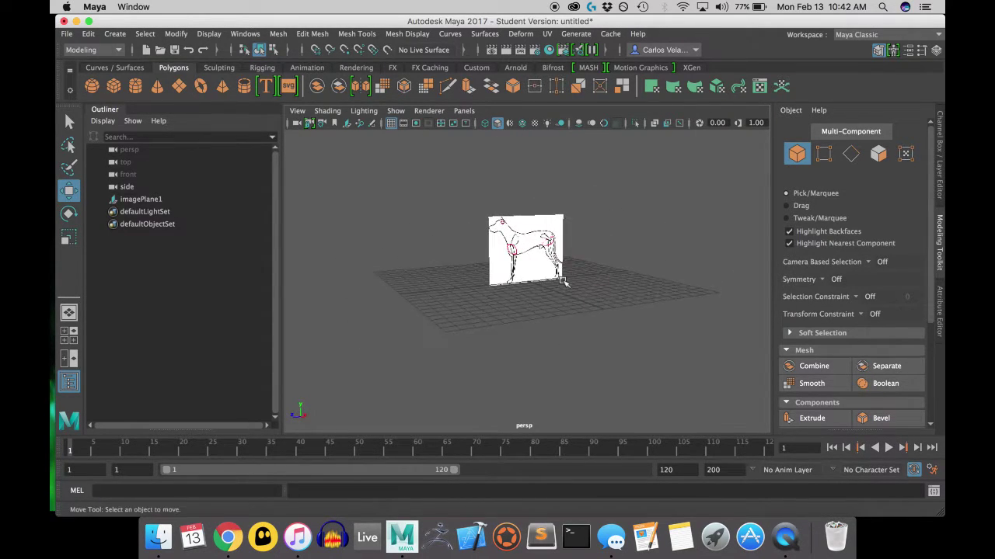
scroll(561, 288, up, 5)
scroll(559, 296, down, 5)
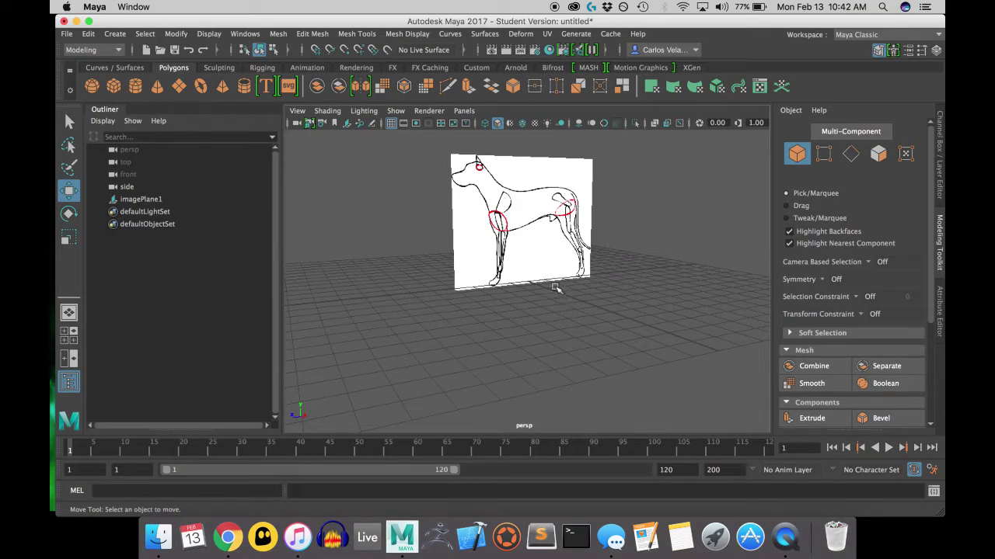
click(115, 89)
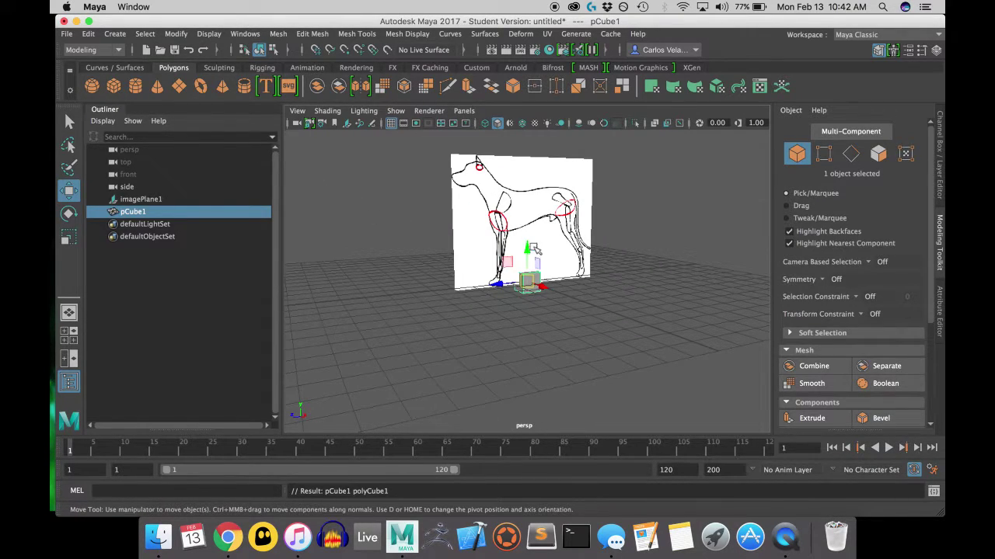
drag(532, 245, 540, 181)
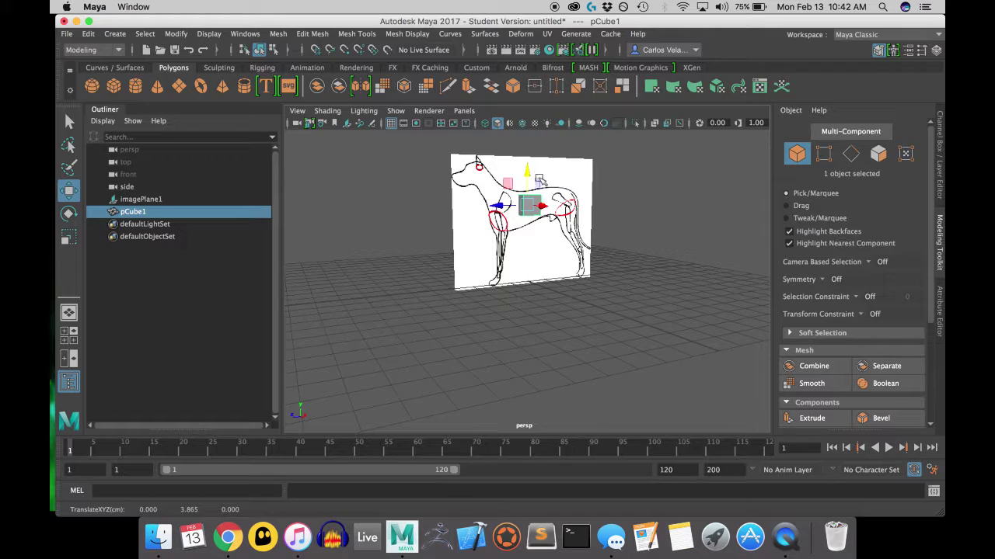
Set the cube's width, height and depth subdivisions to 2.
click(939, 309)
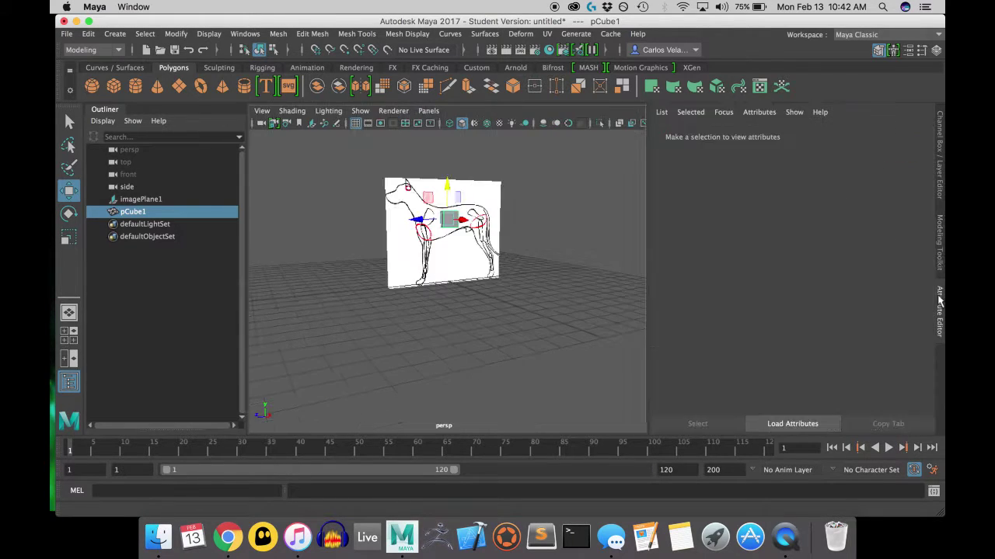
click(792, 135)
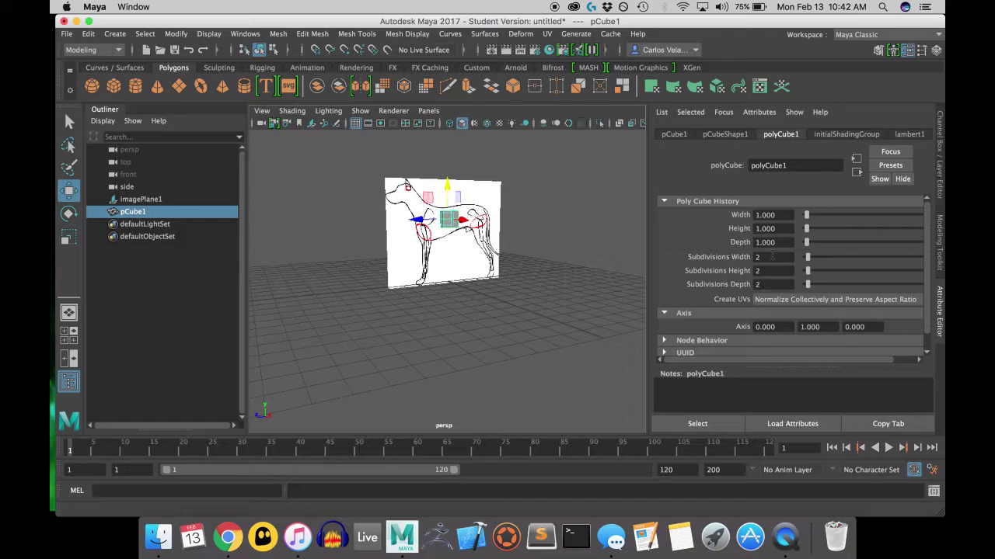
scroll(533, 254, up, 10)
alt+middle_drag(471, 206, 489, 387)
alt+drag(497, 339, 460, 333)
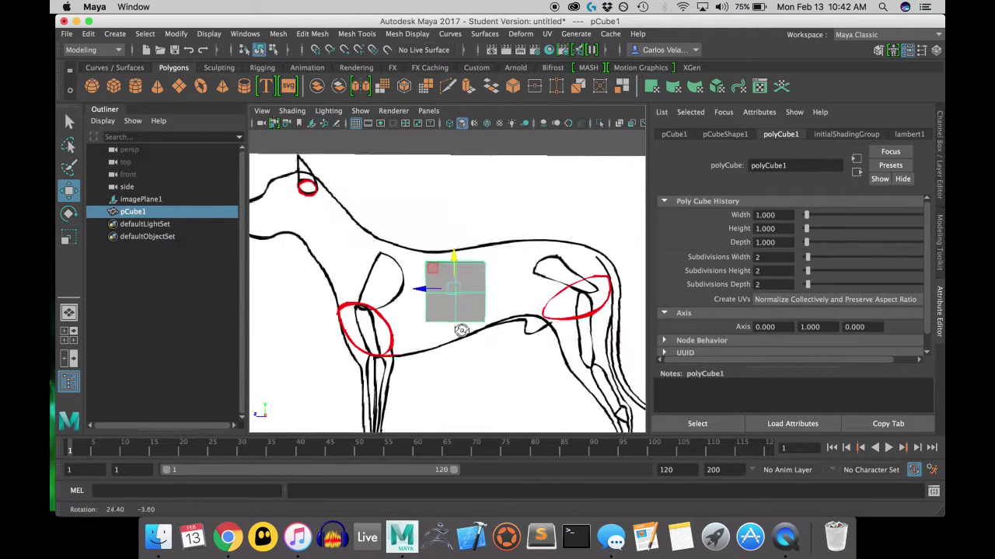
Examine the cube's placement against the dog's torso in the side view.
key(space)
key(space)
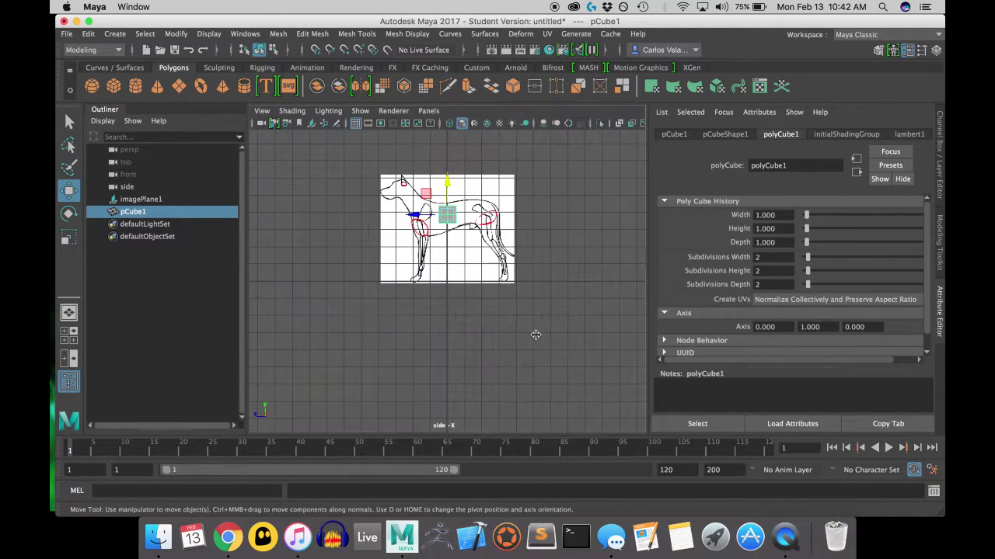
scroll(469, 241, up, 8)
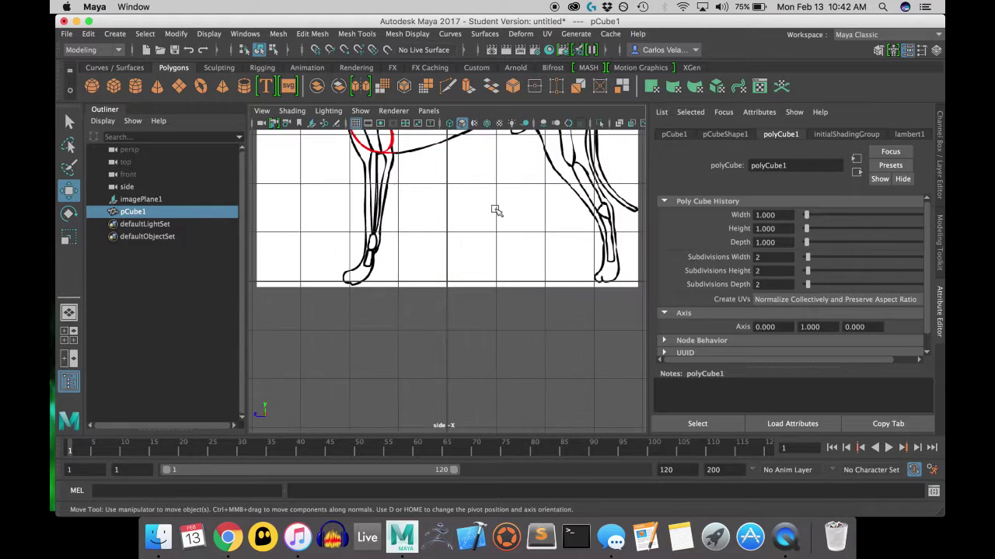
scroll(473, 393, down, 3)
scroll(473, 393, down, 5)
scroll(471, 330, up, 3)
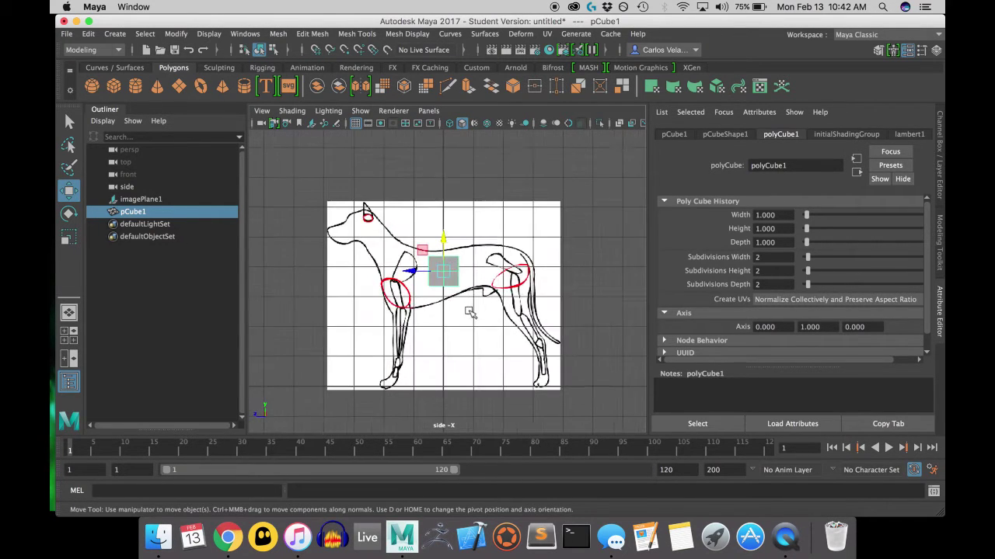
scroll(470, 331, up, 2)
alt+middle_drag(471, 328, 477, 306)
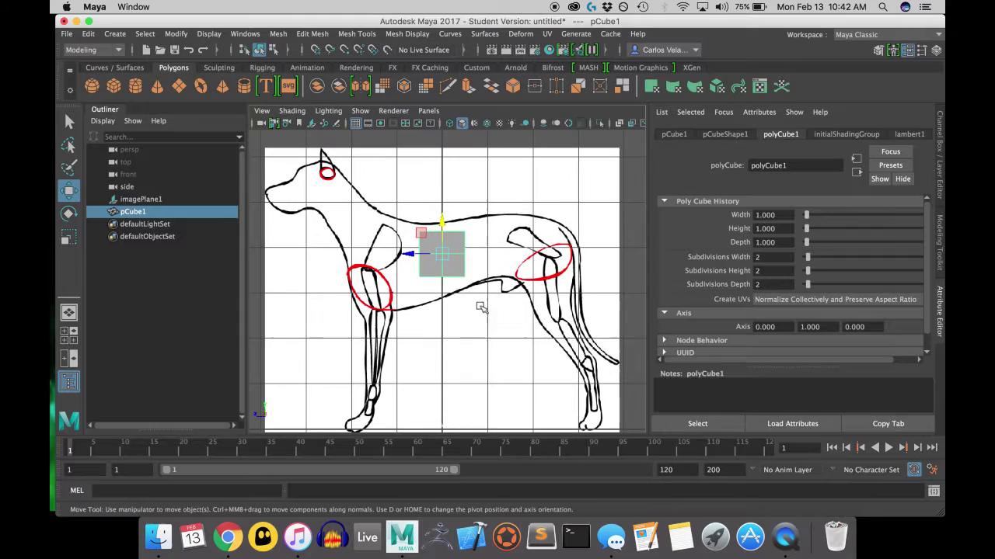
Bring back the Modeling Toolkit and collapse the Outliner to enlarge a single perspective viewport.
click(940, 234)
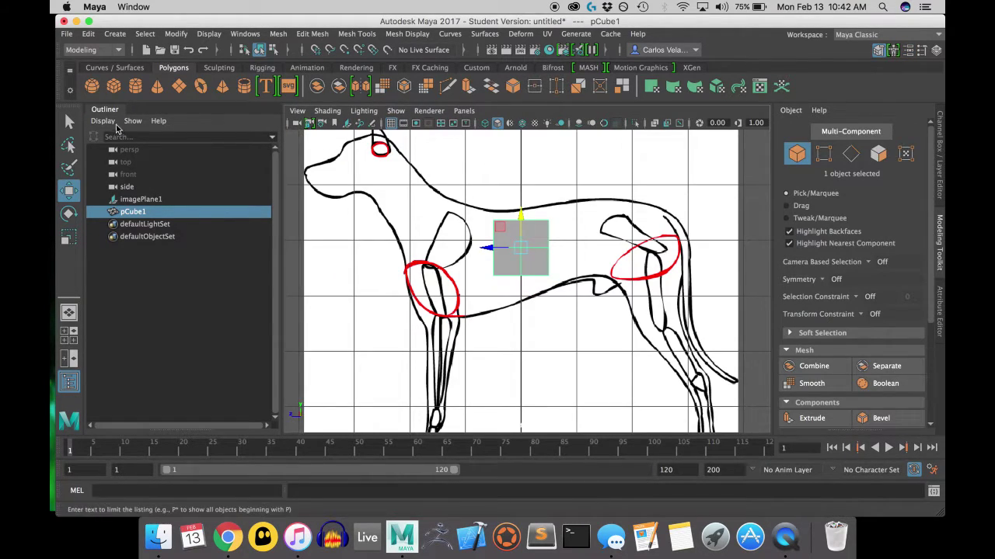
click(69, 312)
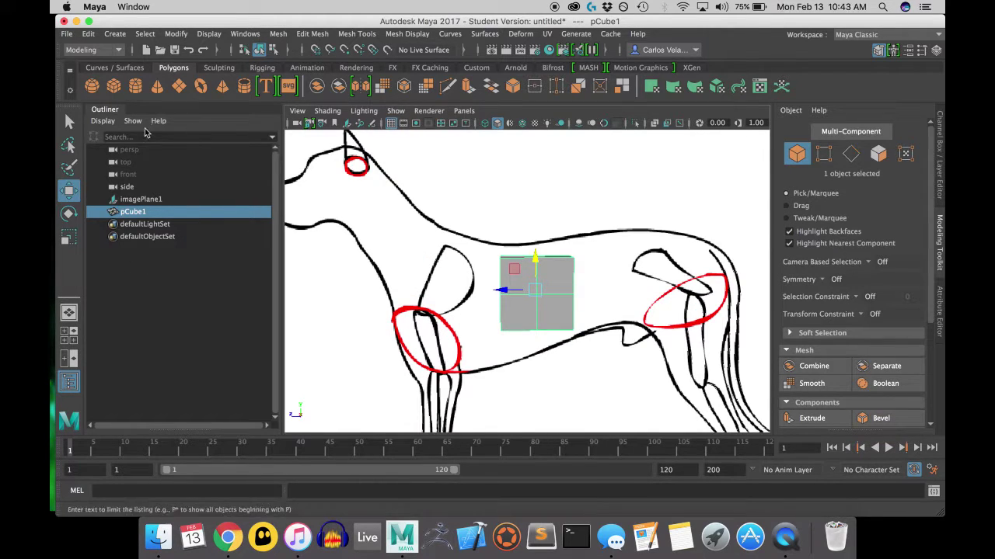
click(101, 110)
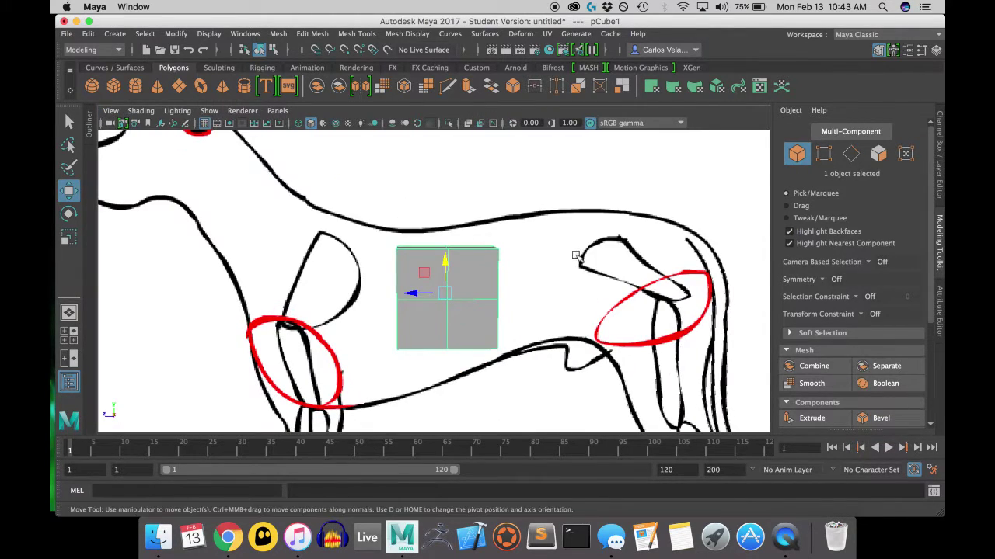
Compare the cube with the dog reference in the perspective view, and return to the side view with the whole dog framed.
scroll(575, 259, down, 5)
scroll(543, 336, down, 5)
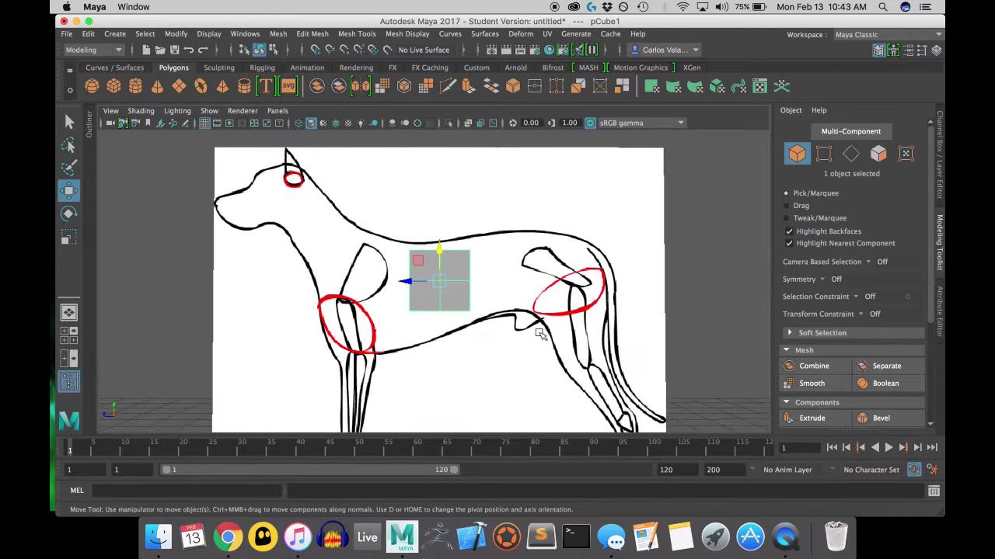
key(space)
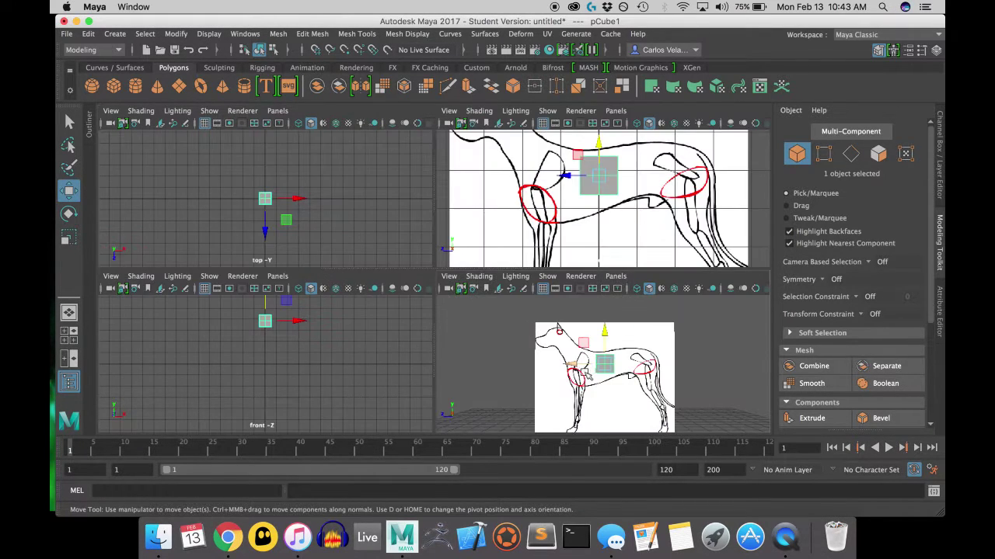
key(space)
scroll(487, 340, down, 5)
scroll(487, 339, up, 5)
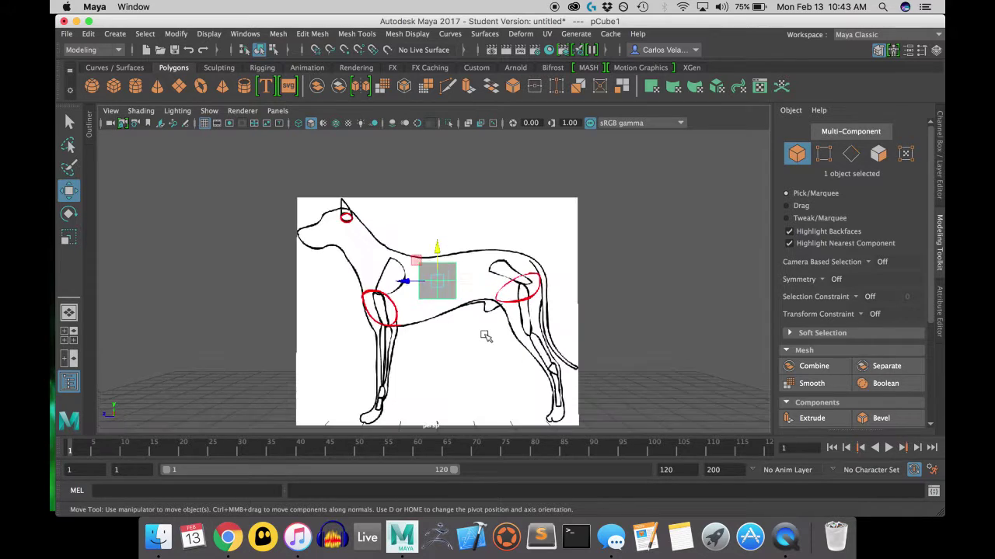
mouse_move(489, 338)
alt+mouse_down()
mouse_move(421, 339)
mouse_move(471, 345)
alt+mouse_up()
key(space)
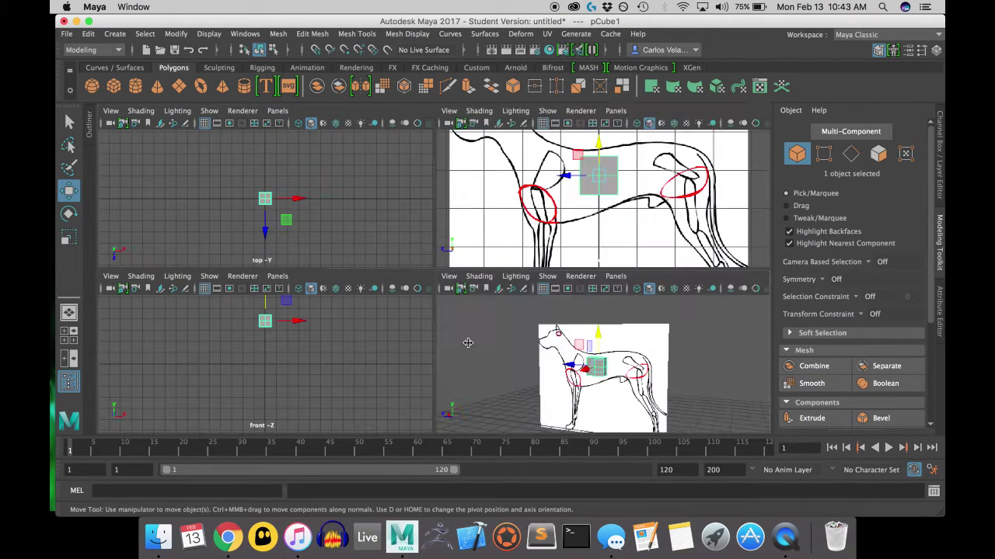
key(space)
key(space)
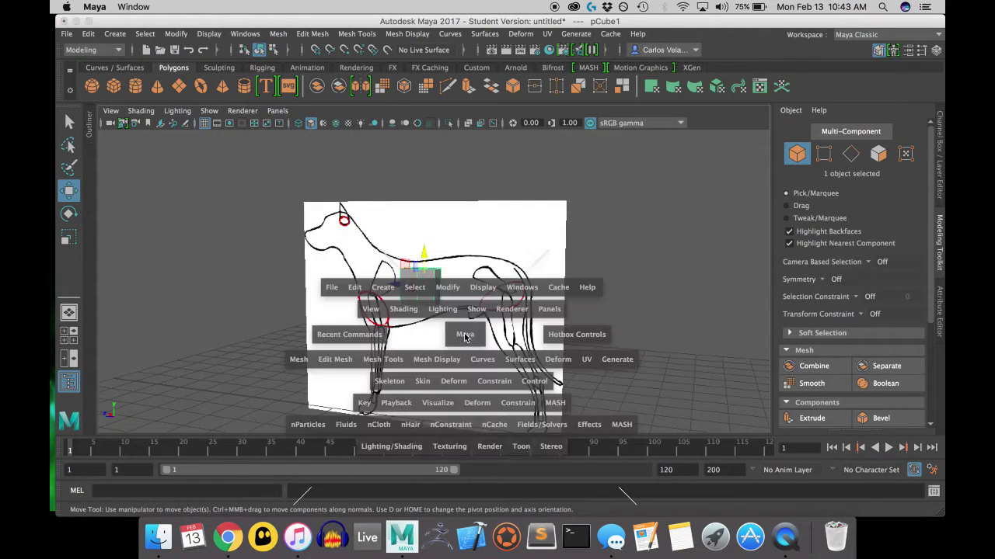
drag(461, 336, 528, 334)
scroll(469, 324, down, 8)
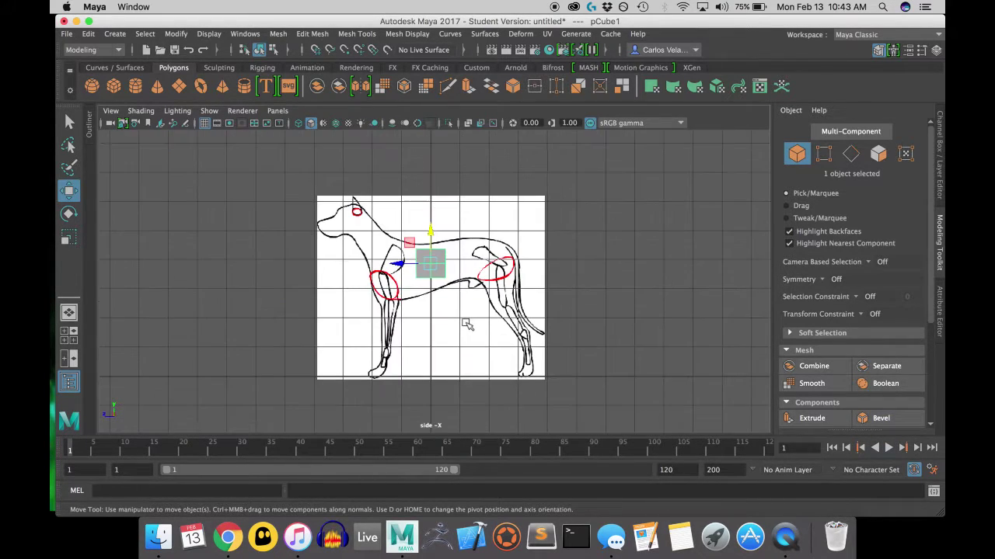
scroll(466, 325, up, 4)
right_drag(433, 257, 389, 203)
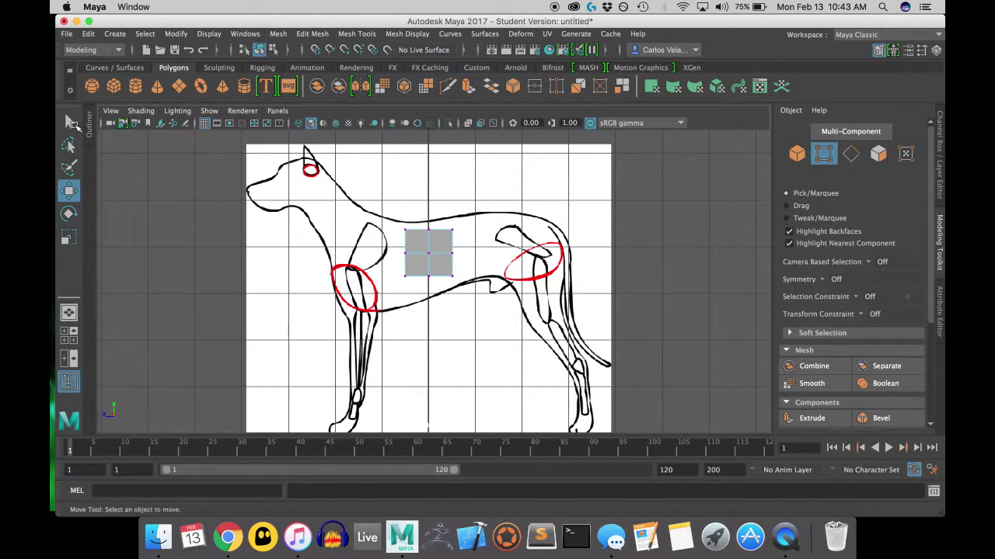
click(69, 122)
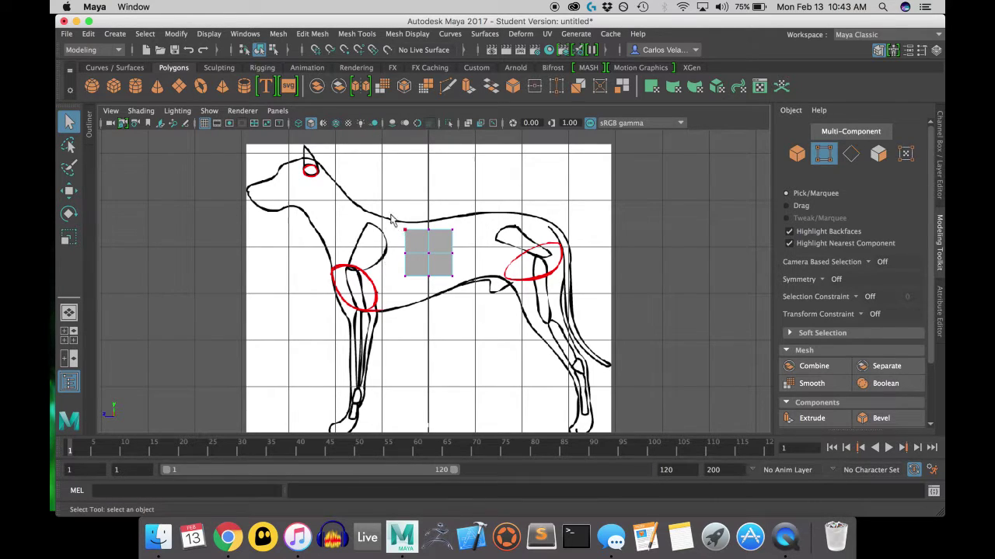
drag(394, 221, 416, 241)
key(w)
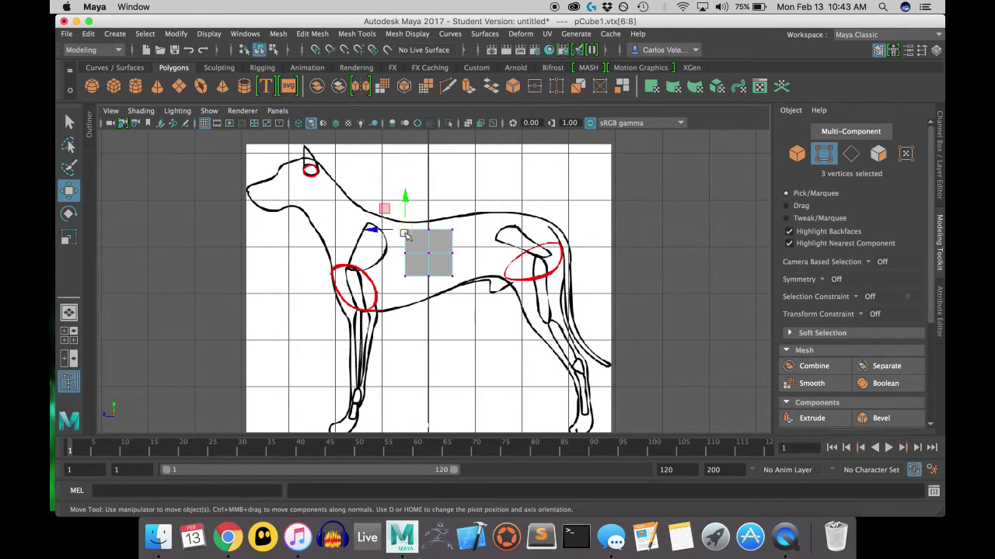
drag(402, 199, 403, 190)
key(z)
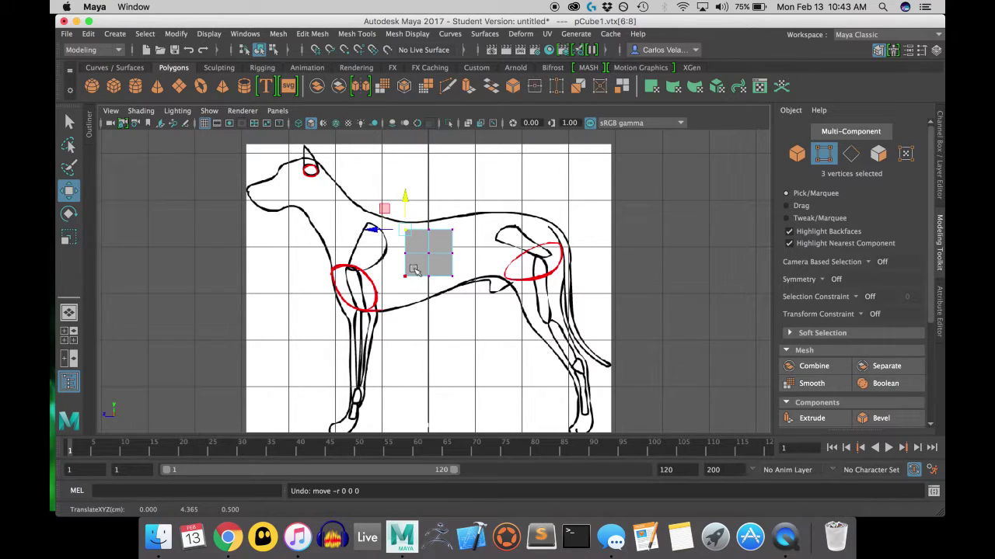
Move the whole cube to the base of the dog's neck and rotate it into a diamond orientation.
right_drag(410, 241, 481, 187)
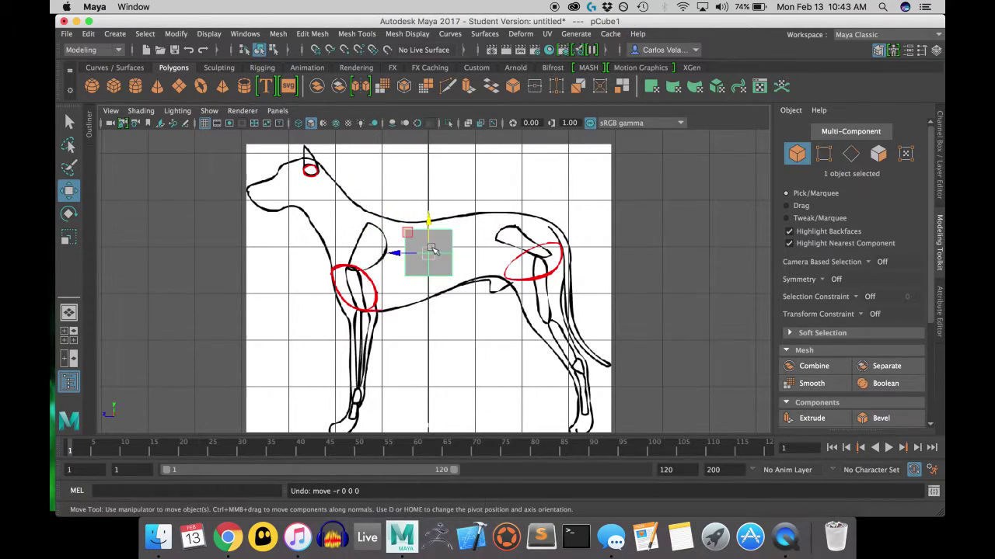
drag(395, 251, 328, 256)
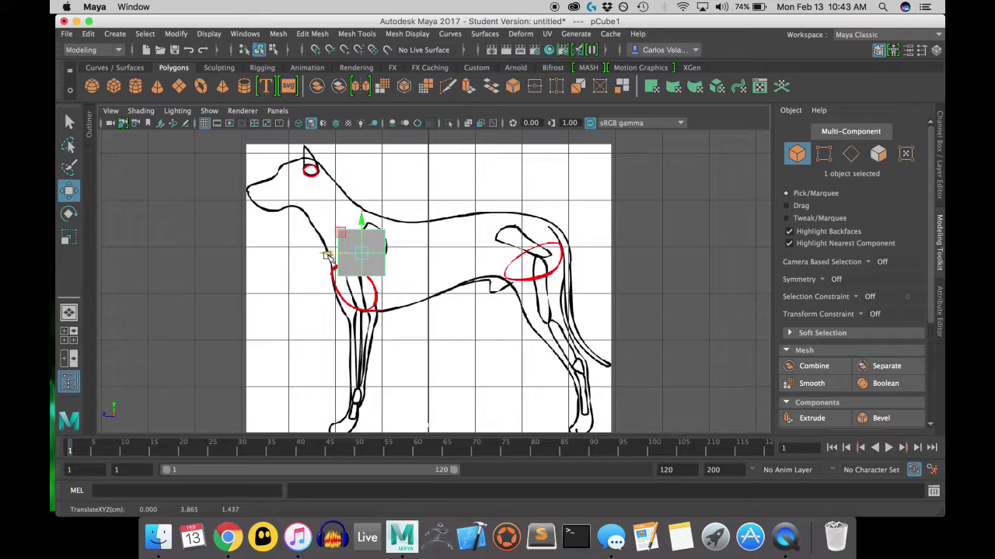
drag(375, 223, 322, 222)
click(68, 214)
click(68, 191)
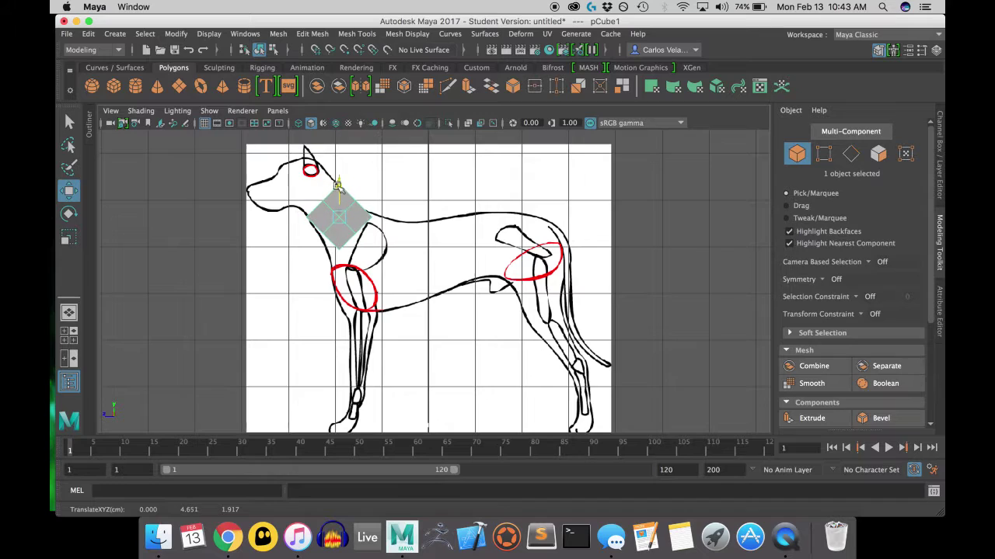
drag(338, 185, 337, 190)
drag(309, 220, 309, 221)
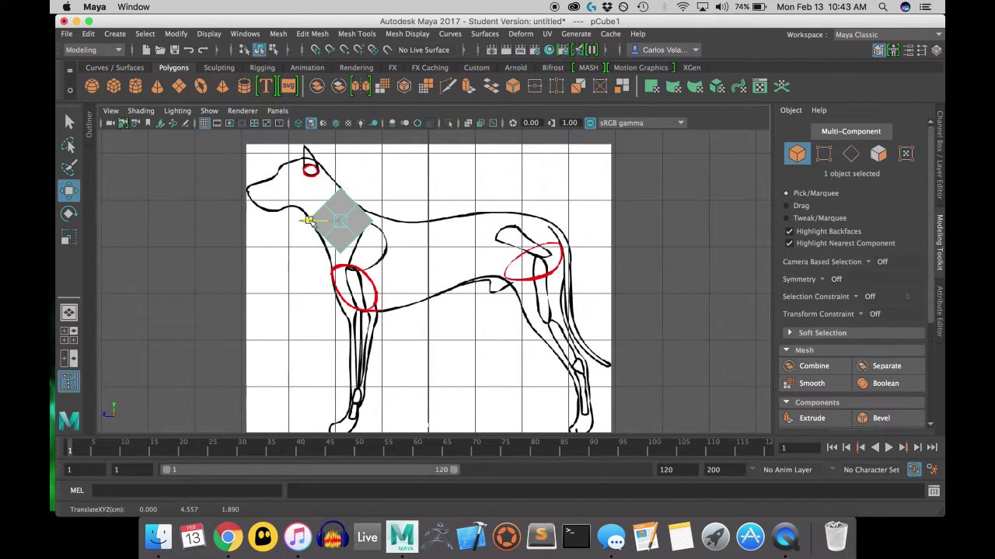
Switch the cube to vertex editing, select its uppermost corner vertices, and turn on X-Ray shading in the side view.
right_drag(362, 204, 300, 204)
scroll(342, 220, up, 6)
alt+middle_drag(356, 229, 427, 277)
scroll(422, 273, up, 3)
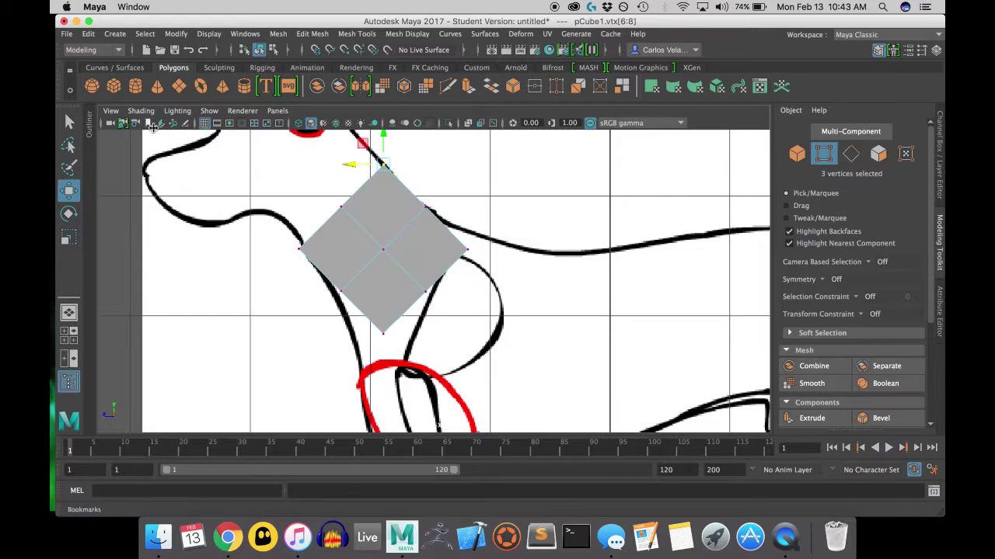
click(140, 110)
click(149, 248)
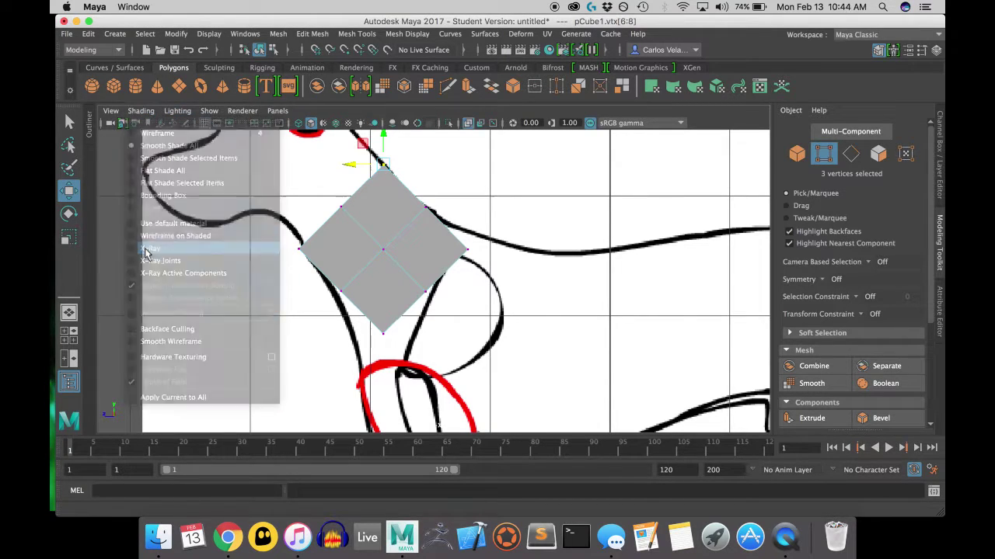
Align the cube's front corner vertices with the dog's throat line and set symmetry to Object X.
scroll(429, 208, up, 1)
alt+middle_drag(403, 167, 407, 234)
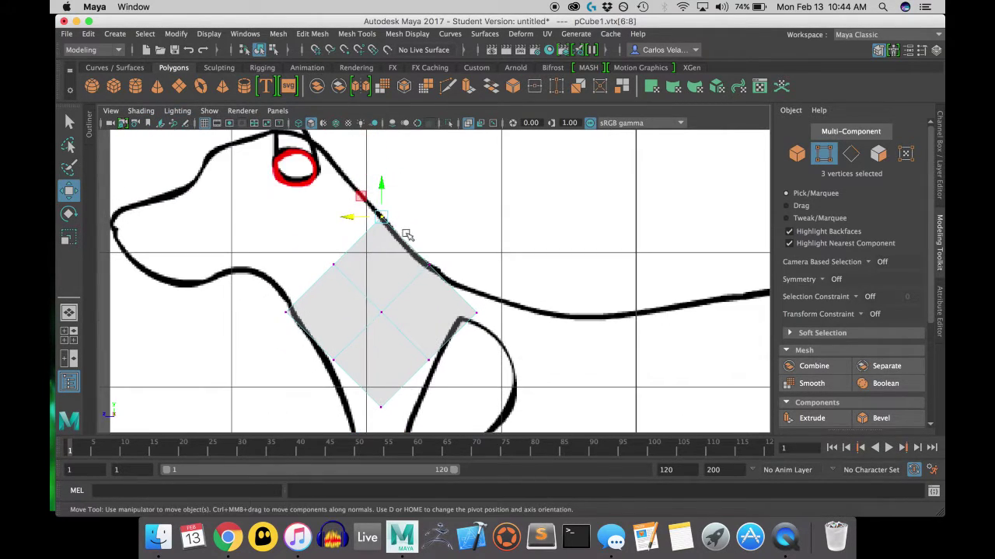
drag(288, 314, 266, 313)
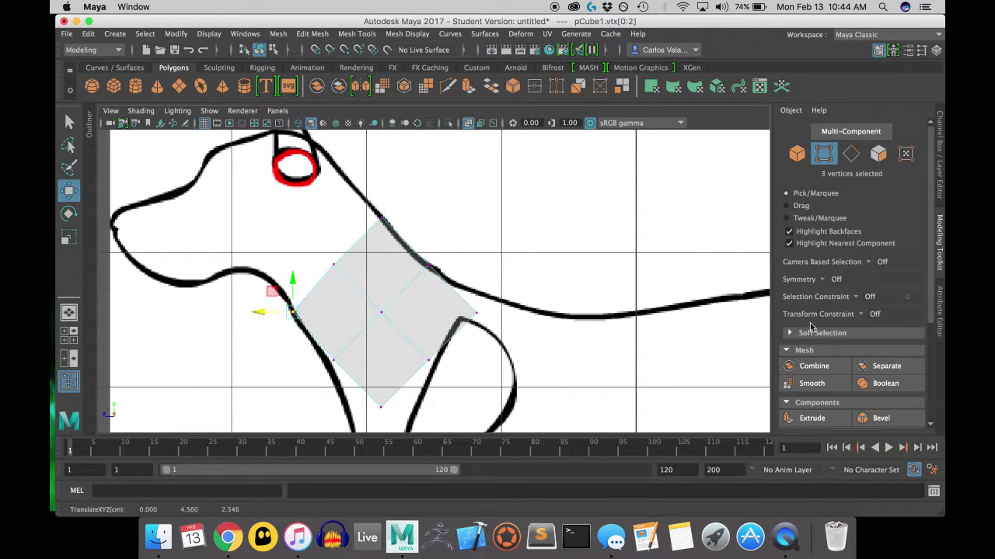
click(824, 281)
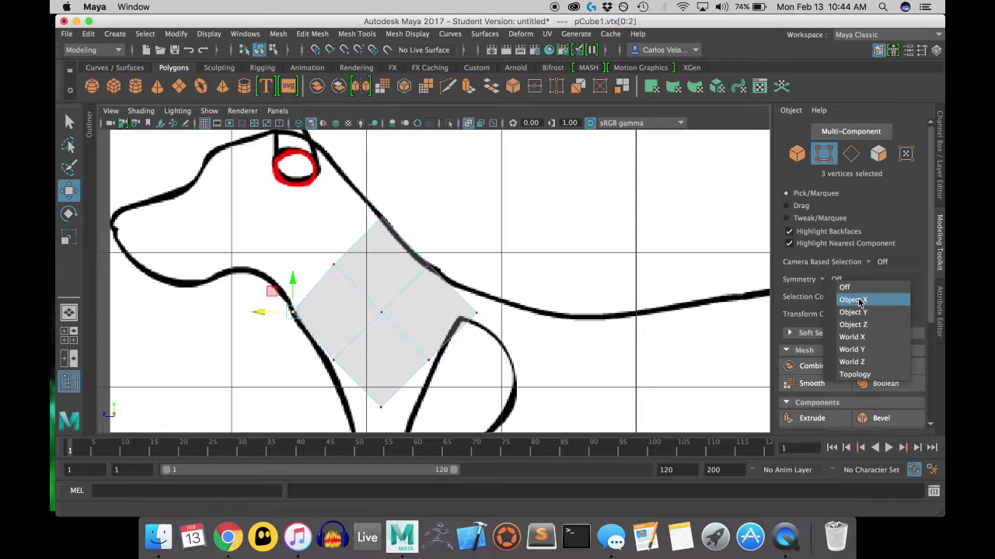
click(861, 300)
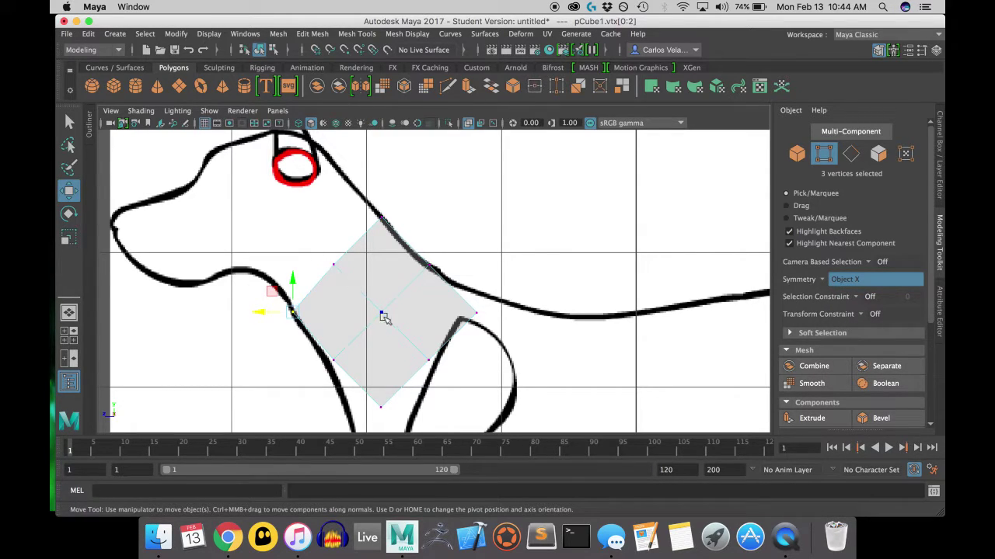
Move the lower front edge vertices and the lowest corner vertices onto the chest outline, ending just above the front red circle.
drag(307, 352, 328, 341)
alt+middle_drag(483, 327, 527, 133)
alt+middle_drag(484, 227, 469, 274)
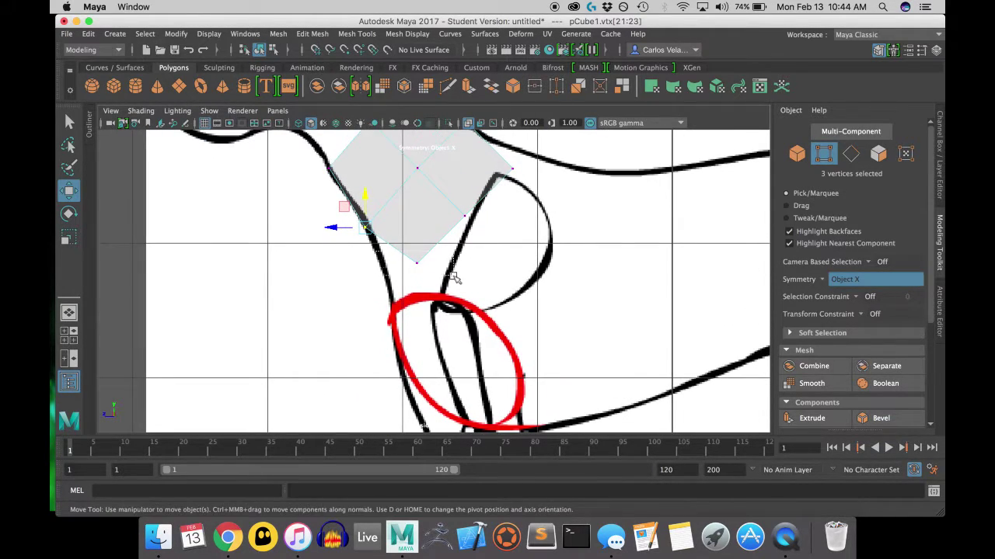
drag(406, 253, 430, 281)
mouse_move(416, 234)
mouse_down()
mouse_move(395, 277)
mouse_move(366, 289)
mouse_move(367, 258)
mouse_move(369, 300)
mouse_up()
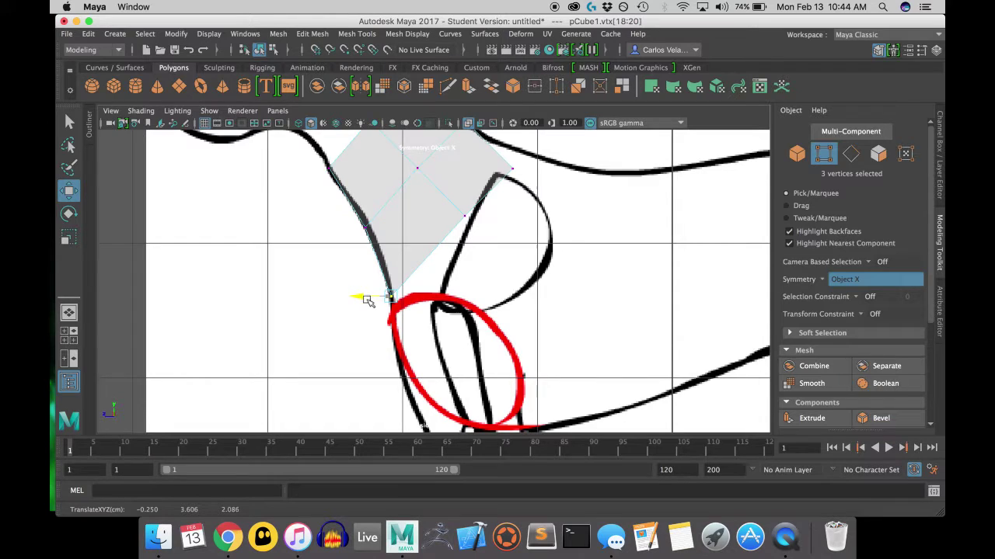
mouse_move(390, 264)
mouse_down()
mouse_move(391, 274)
mouse_move(392, 265)
mouse_up()
Move the cube's rear corner vertices up onto the dog's back line behind the neck.
alt+middle_drag(515, 200, 471, 291)
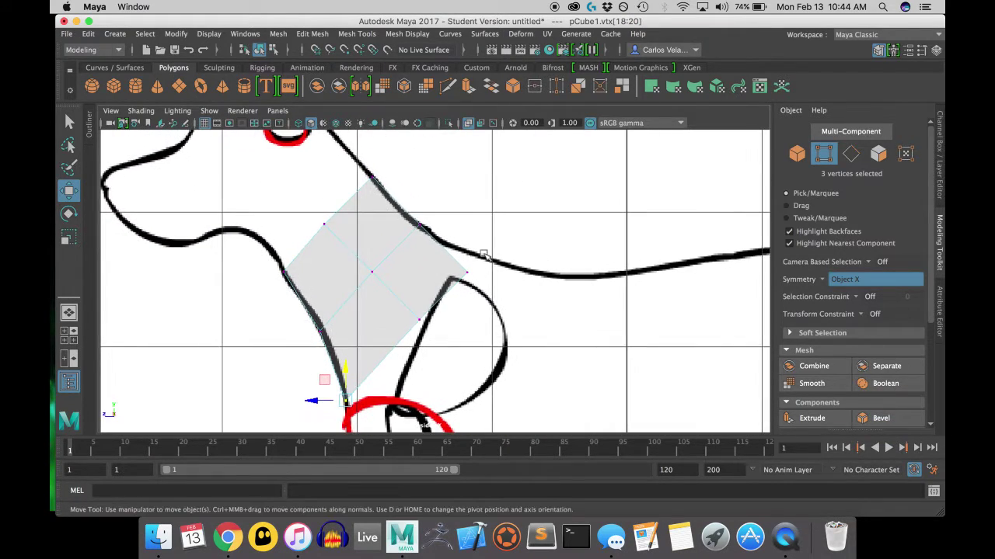
drag(460, 293, 468, 222)
drag(440, 253, 447, 254)
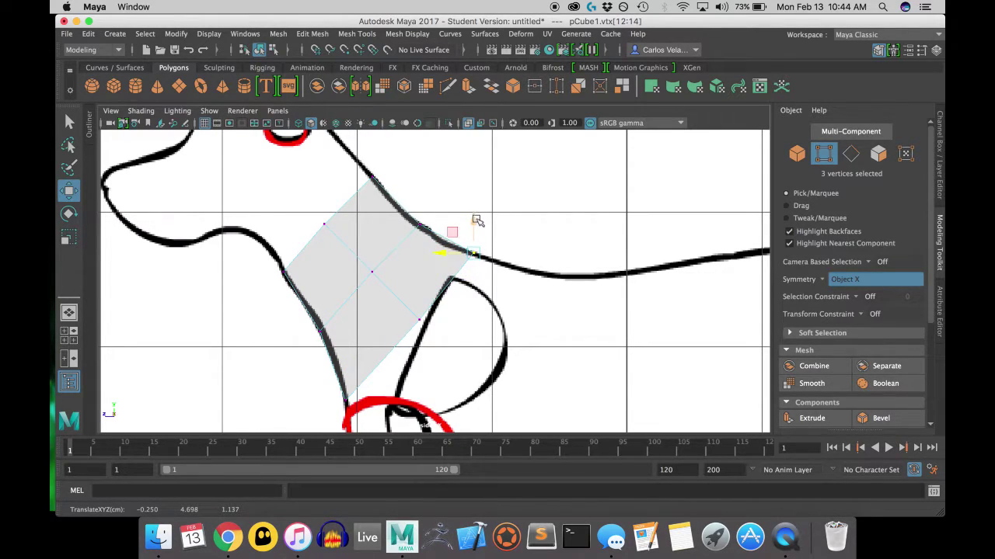
drag(475, 219, 485, 222)
scroll(530, 283, down, 5)
scroll(515, 318, up, 6)
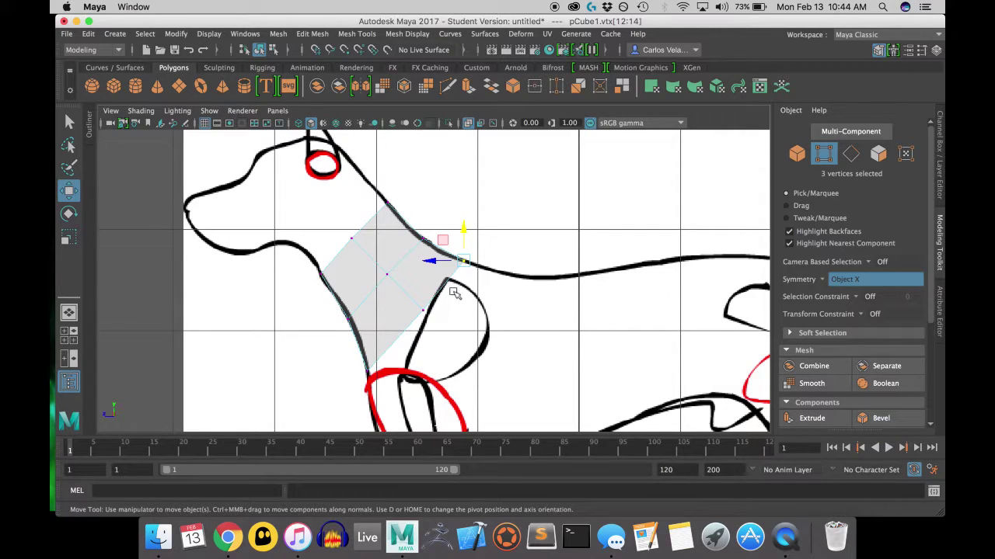
In the perspective view, extrude the four rear-facing faces of the neck block back and down over the shoulder.
key(space)
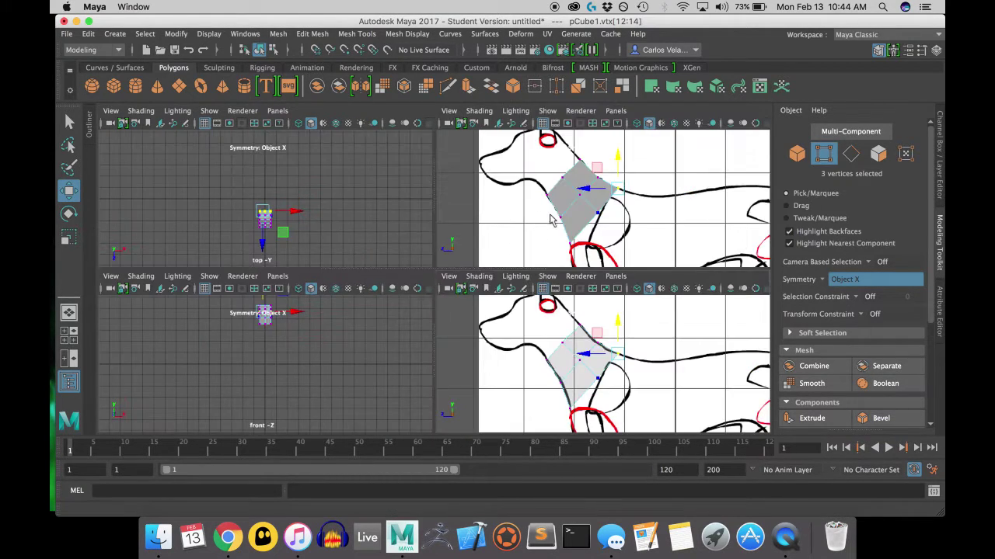
key(space)
alt+drag(451, 340, 436, 321)
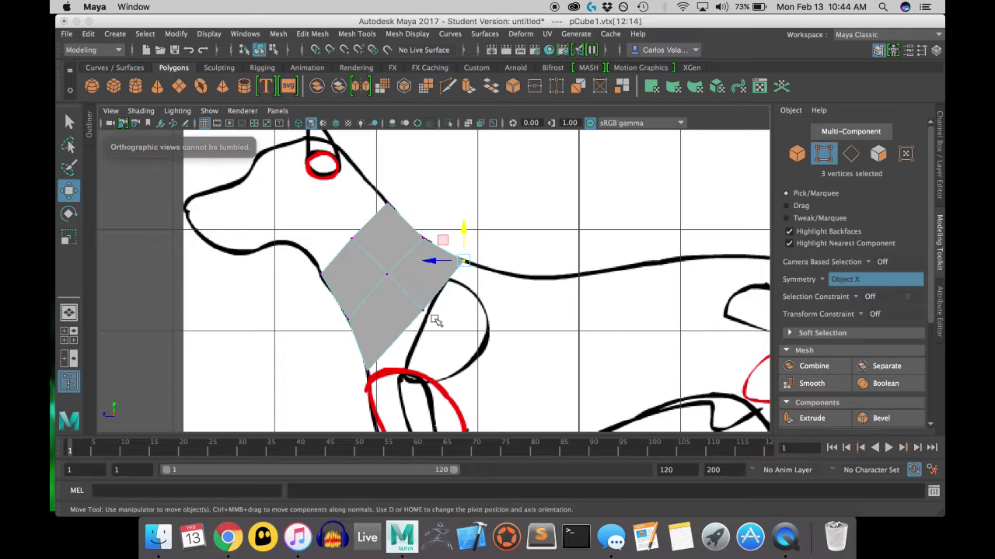
key(space)
drag(509, 273, 513, 238)
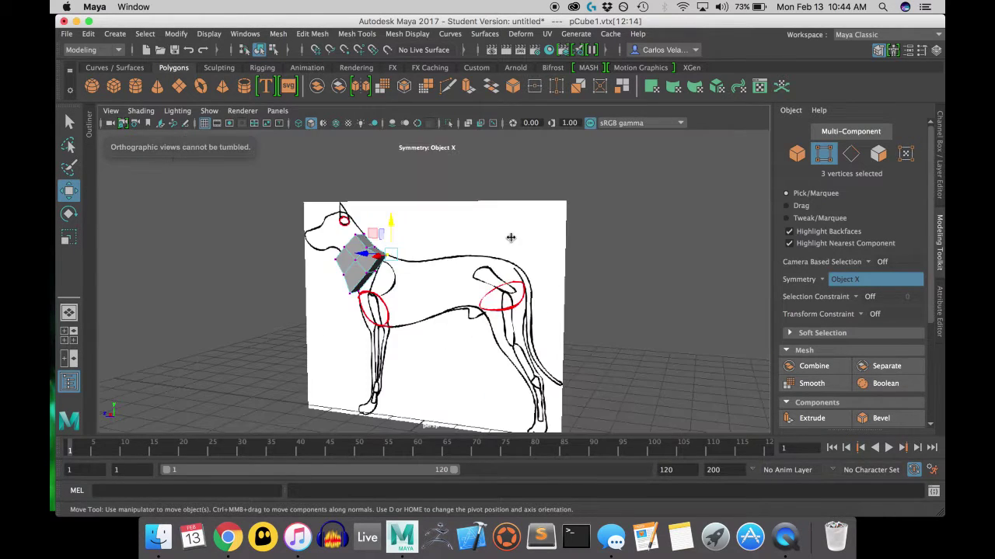
alt+drag(433, 327, 391, 304)
scroll(392, 304, up, 5)
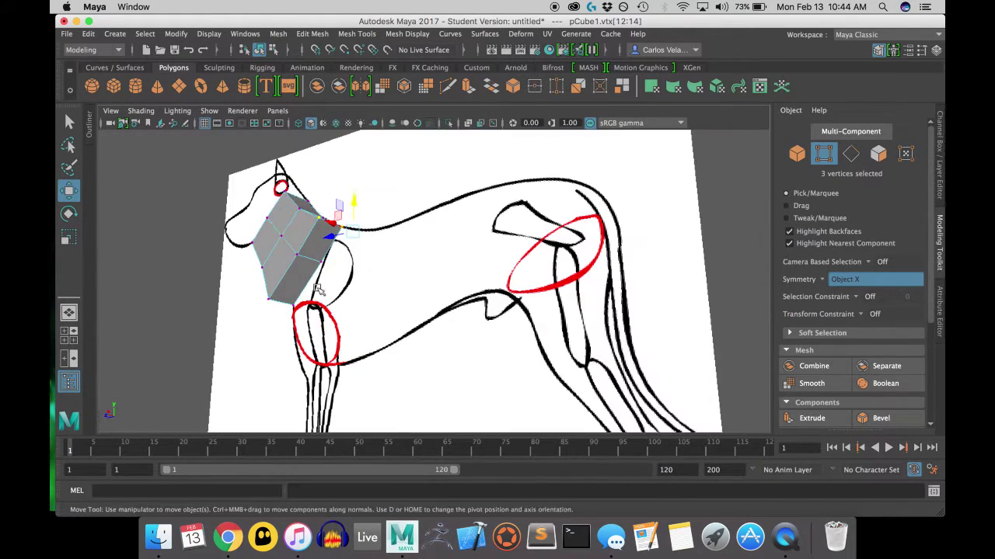
right_drag(304, 262, 303, 278)
click(301, 272)
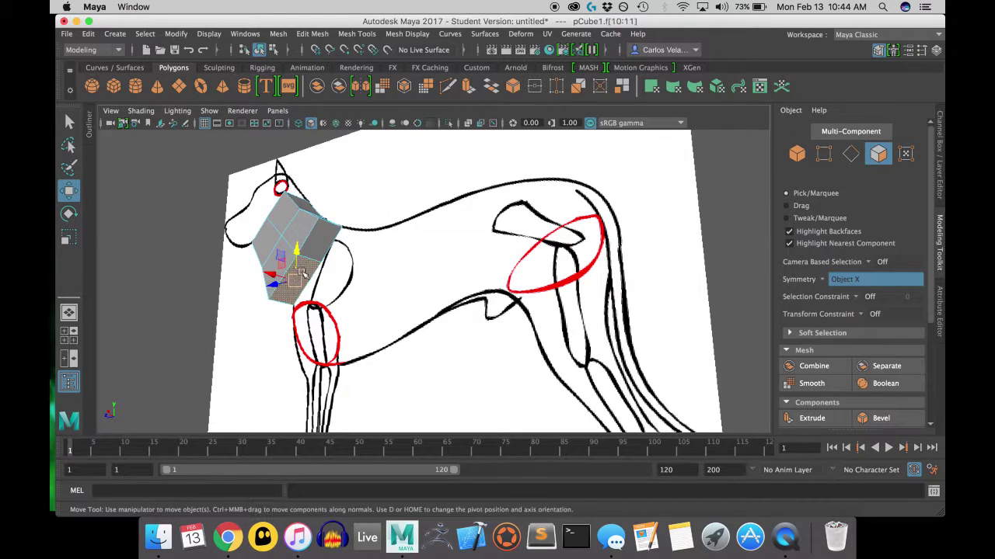
shift+click(322, 242)
shift+click(323, 244)
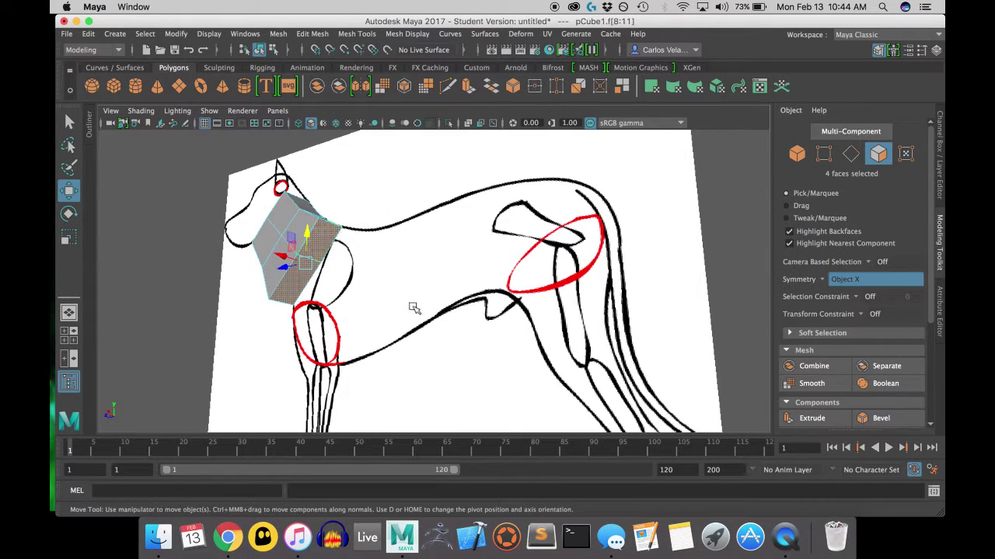
click(471, 89)
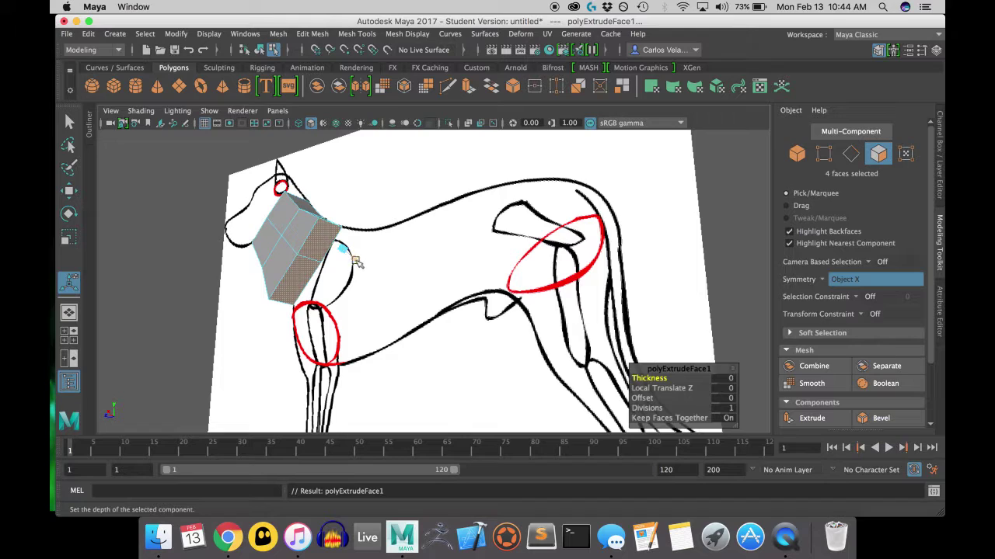
drag(342, 256, 405, 304)
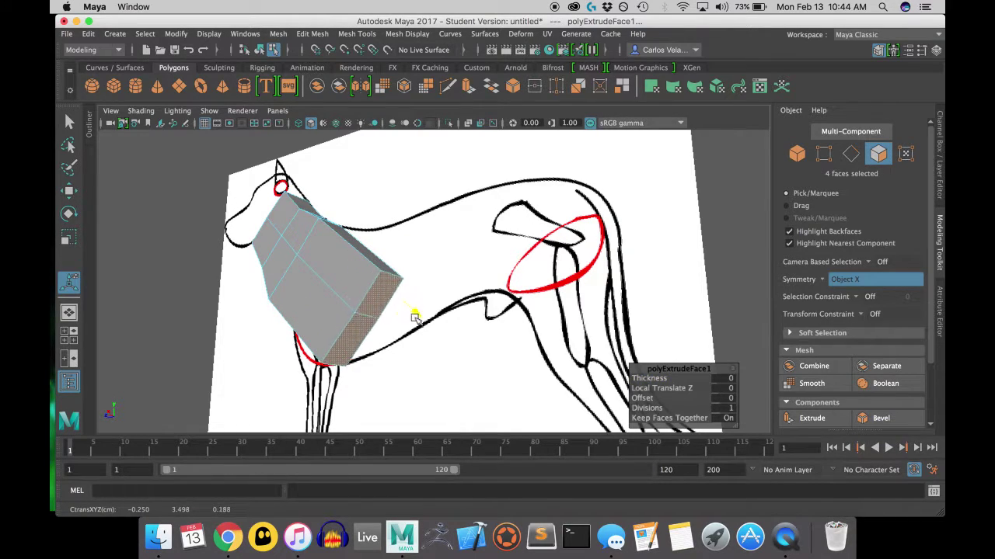
drag(415, 317, 390, 301)
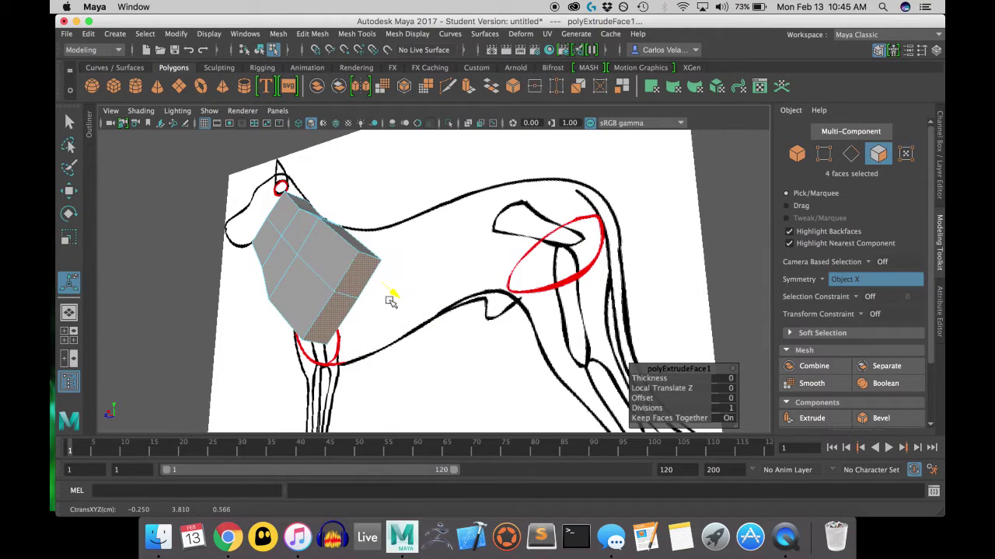
Rotate the extruded end faces nearly upright, then extrude them again along the torso with a Local Translate Z of 2.466.
key(e)
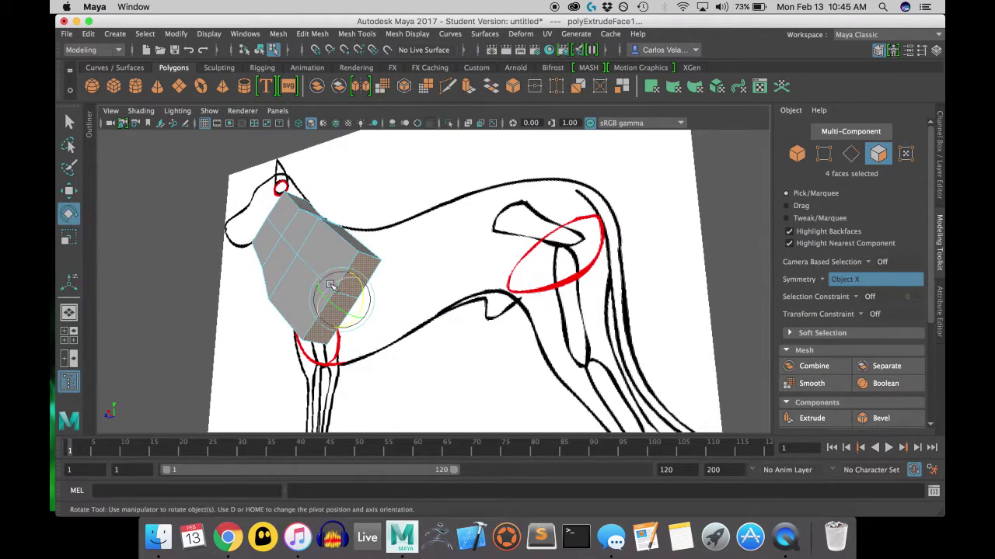
drag(367, 294, 354, 273)
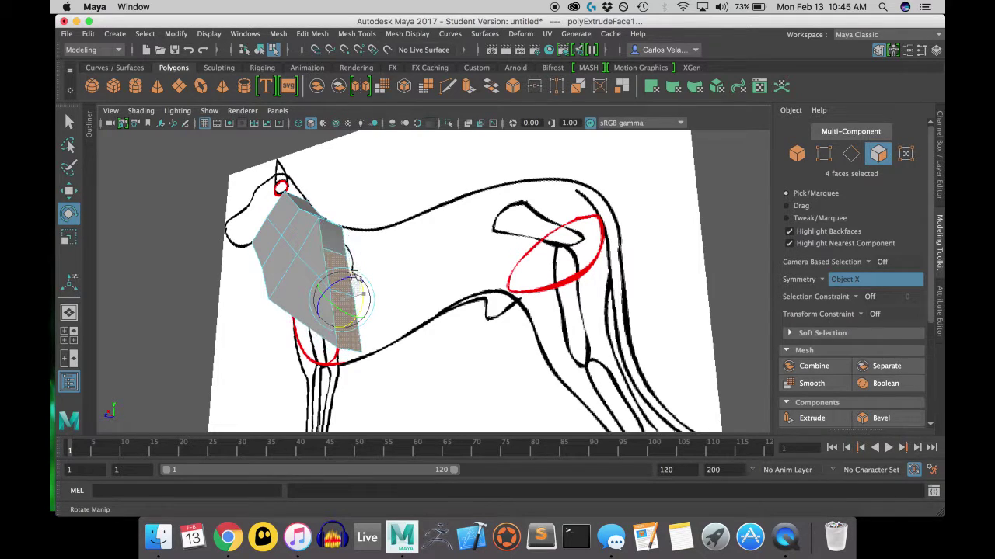
click(469, 88)
drag(386, 268, 534, 218)
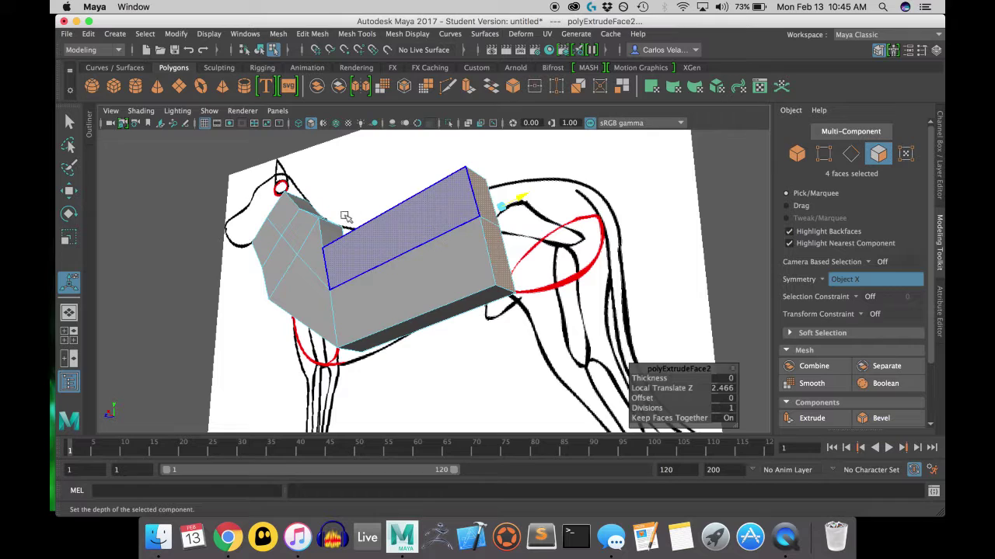
In the side view, move the upper vertices where the shoulder meets the torso up and back onto the dog's back line.
key(space)
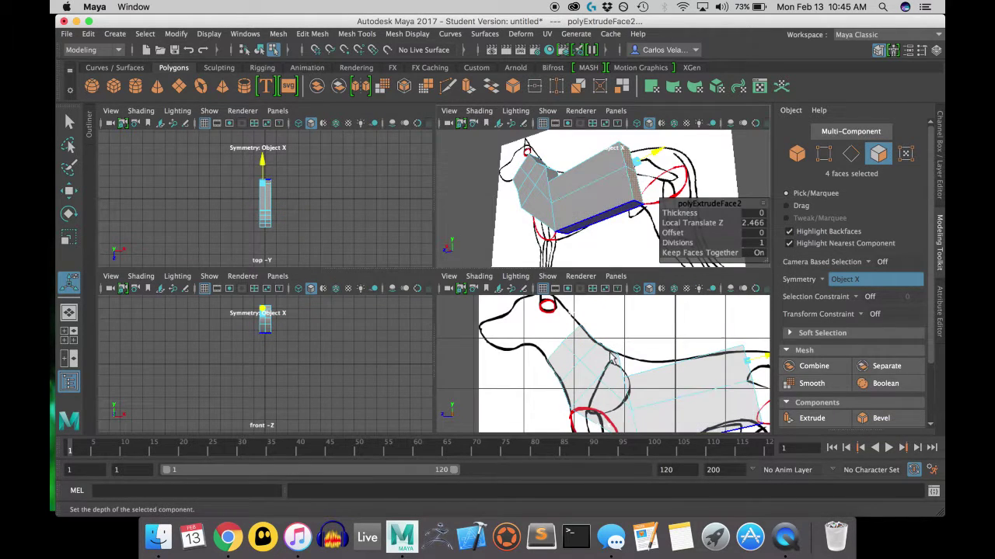
key(space)
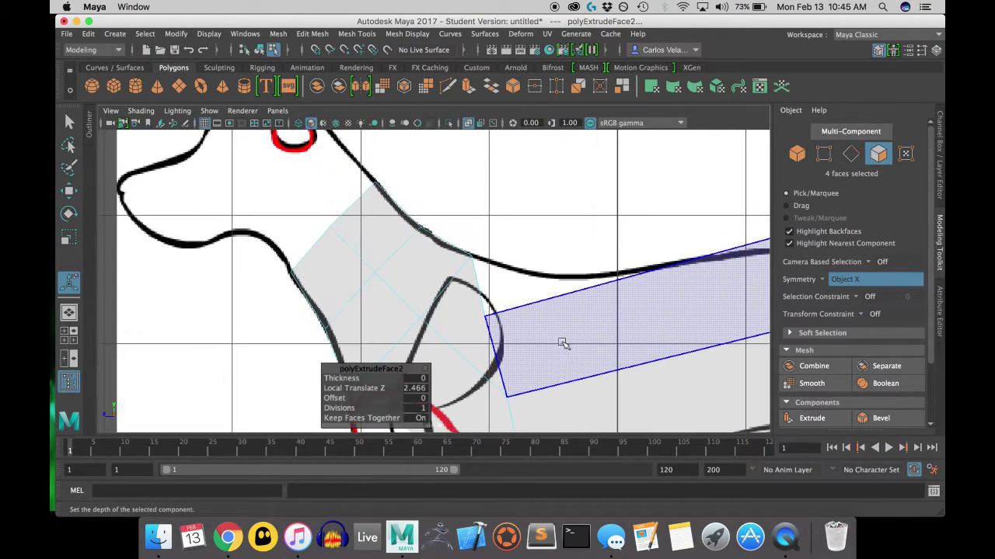
alt+middle_drag(532, 328, 495, 240)
right_drag(528, 264, 476, 206)
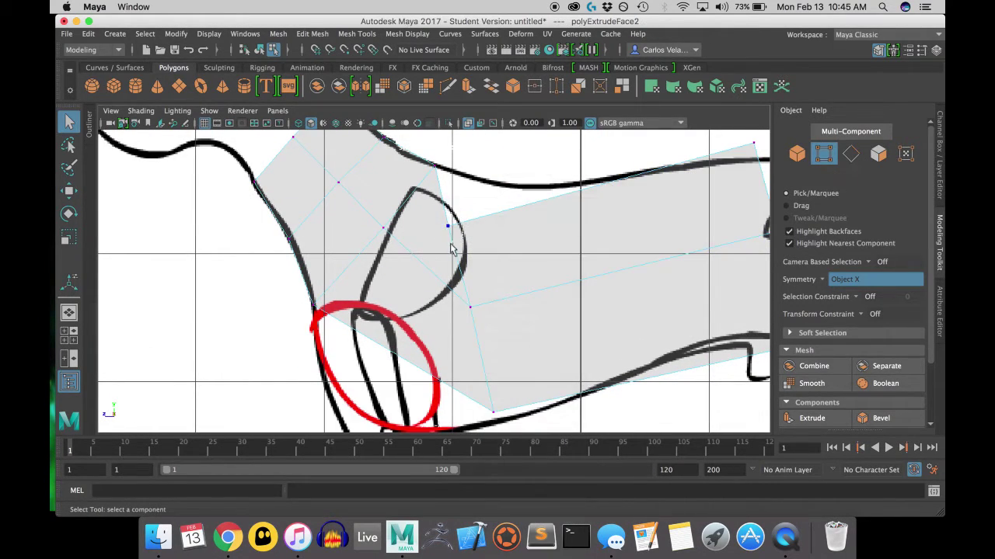
click(452, 249)
click(67, 192)
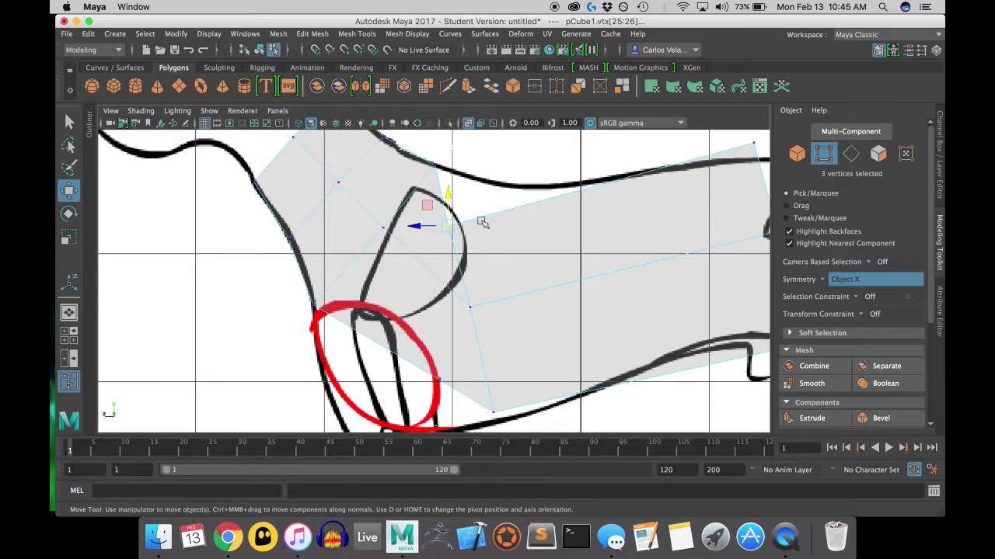
drag(432, 225, 495, 157)
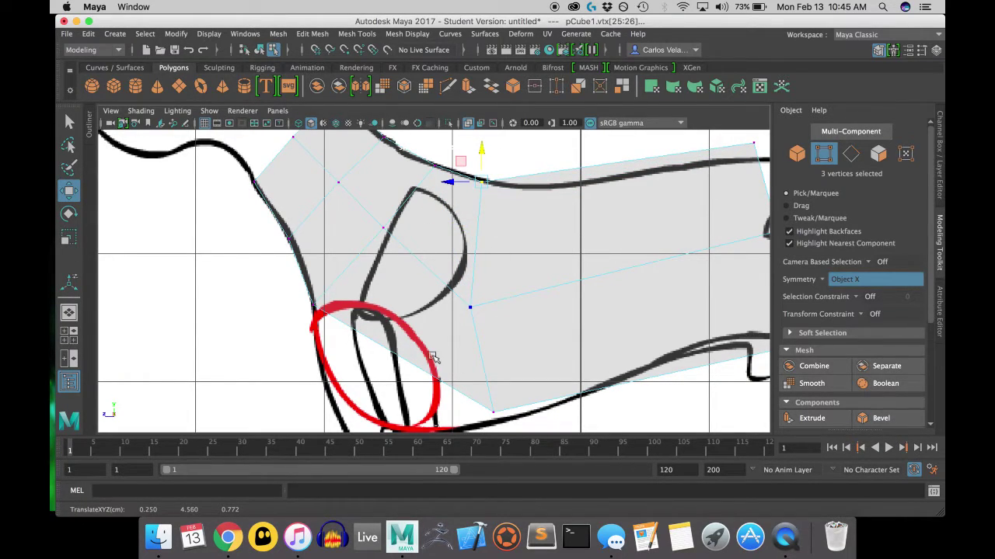
Move the lowest shoulder-torso vertices forward into the base of the front red circle, and the middle ones up and forward onto the shoulder blade.
alt+middle_drag(434, 358, 436, 272)
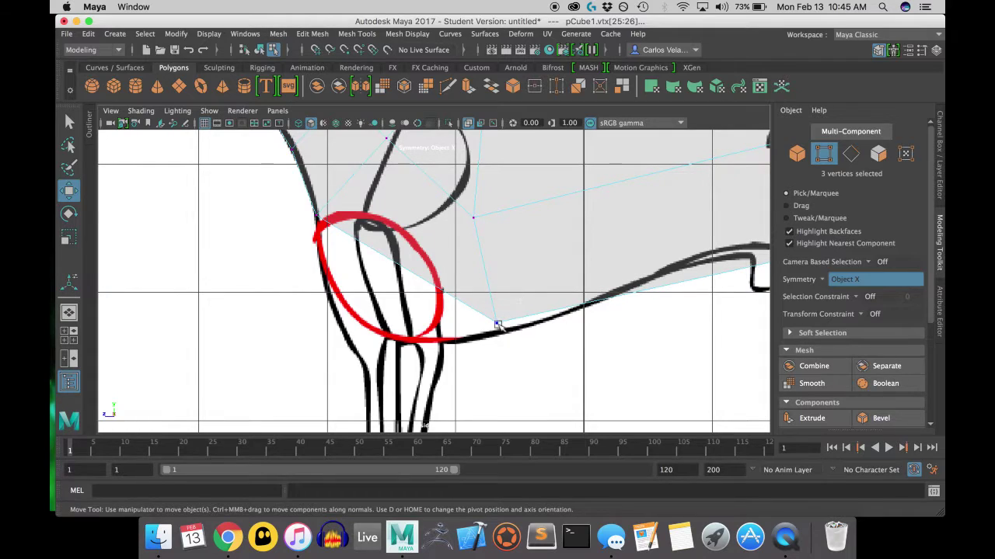
click(499, 326)
drag(474, 323, 330, 322)
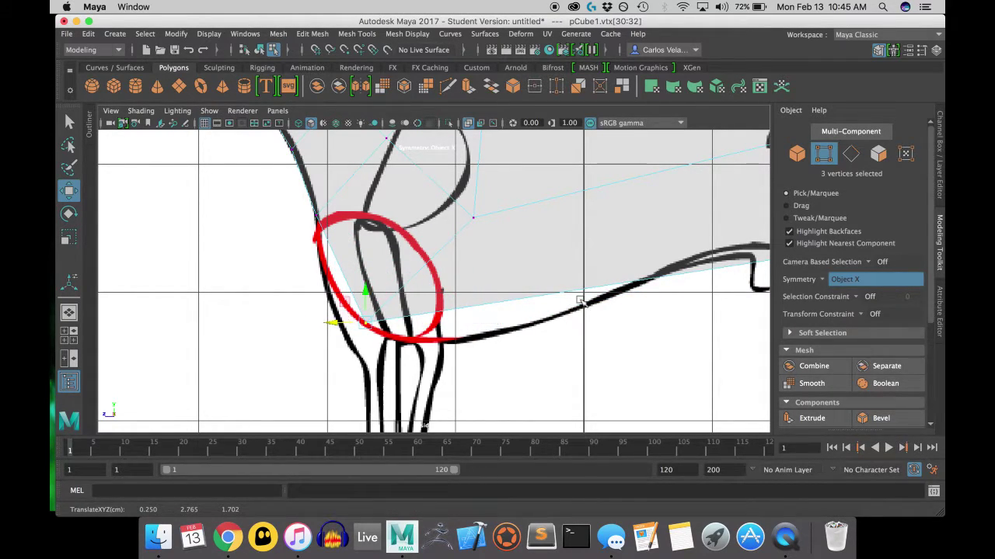
drag(447, 196, 503, 240)
drag(440, 219, 429, 212)
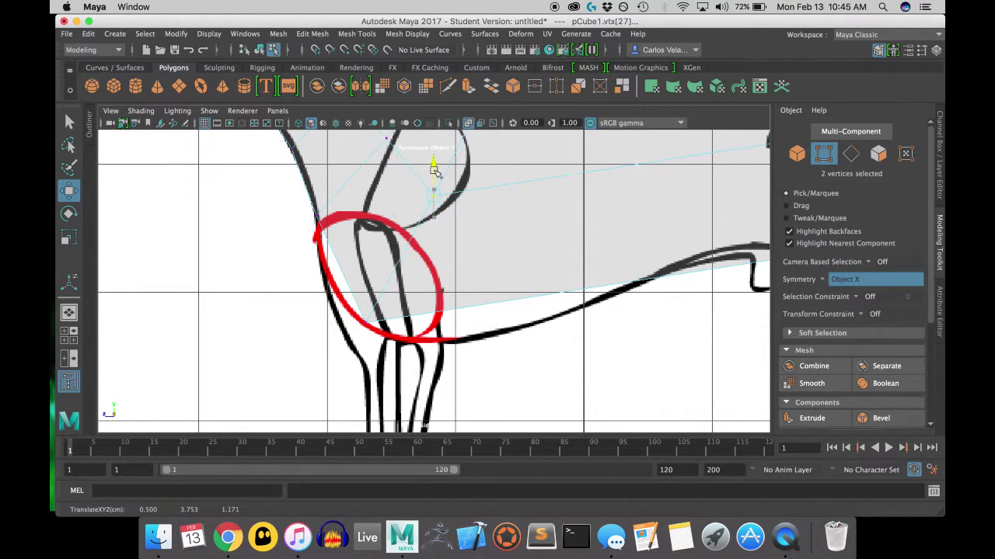
Insert one edge loop through the shoulder section and four edge loops across the torso.
scroll(526, 232, down, 5)
scroll(513, 259, up, 6)
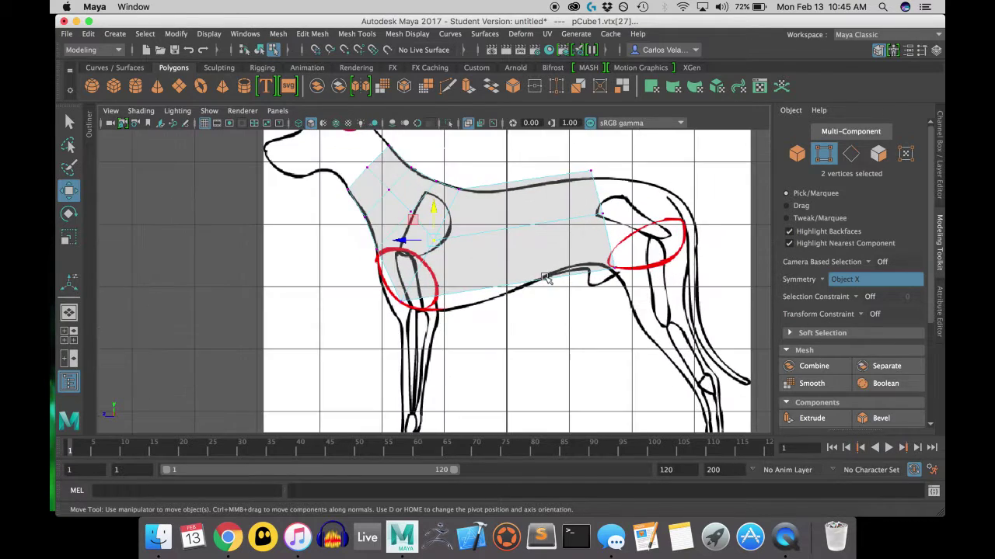
alt+middle_drag(556, 246, 521, 278)
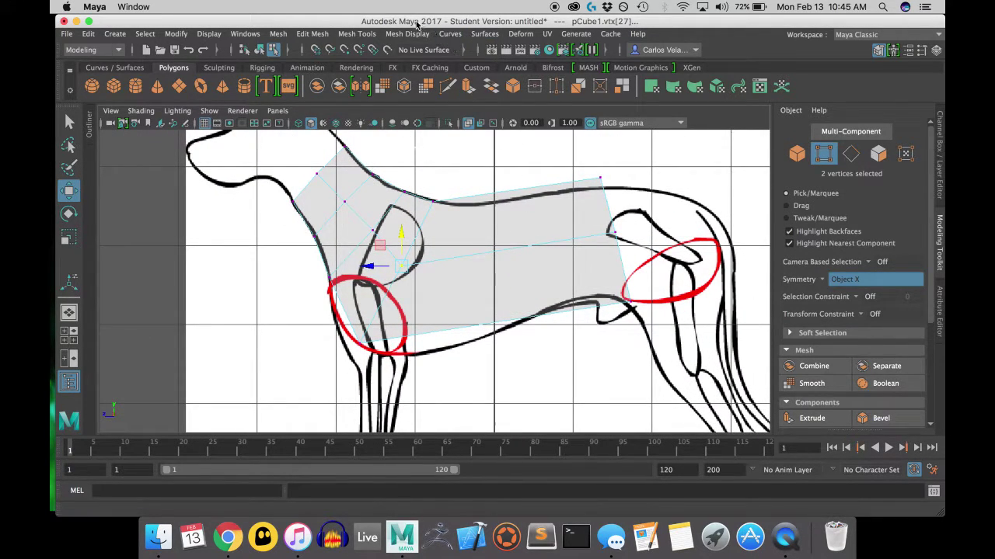
click(367, 34)
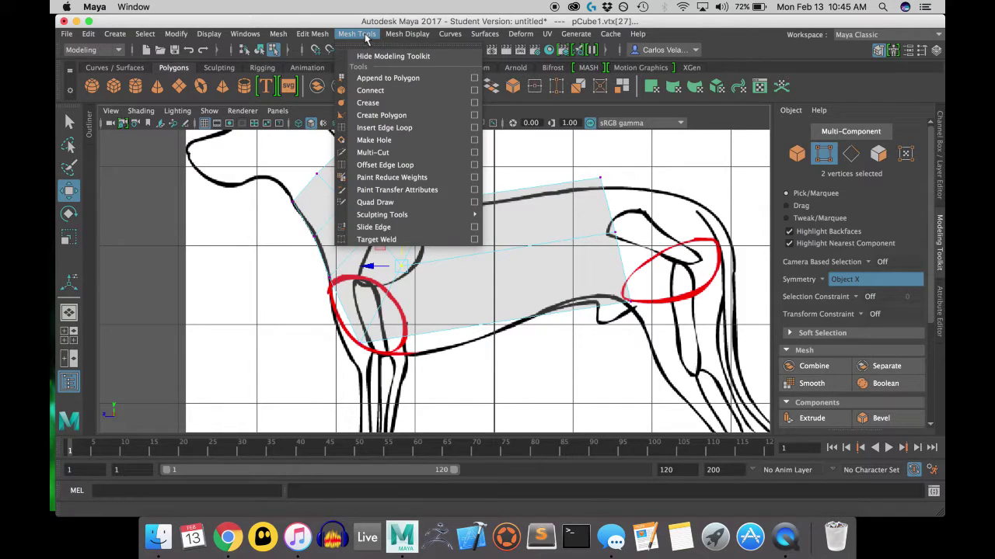
click(387, 128)
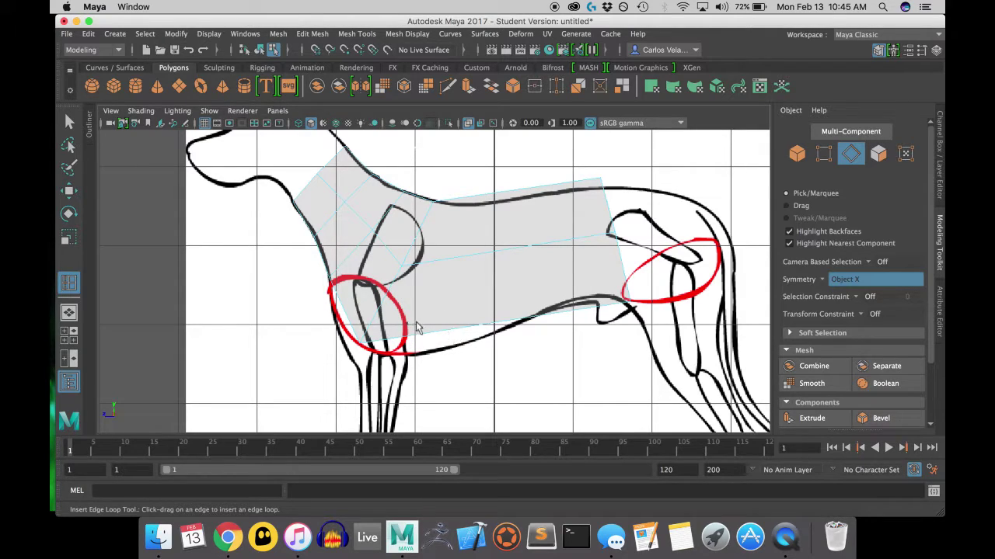
click(347, 319)
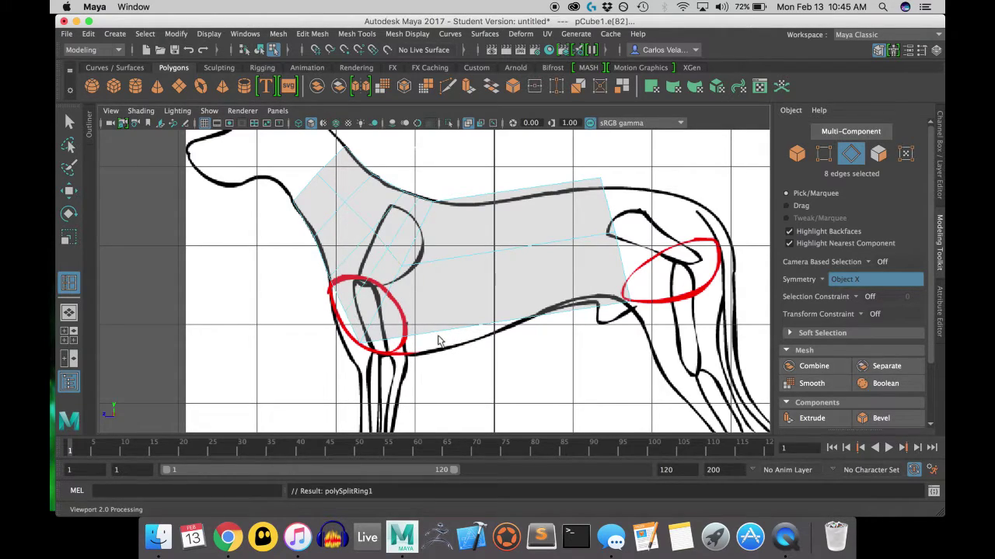
click(476, 330)
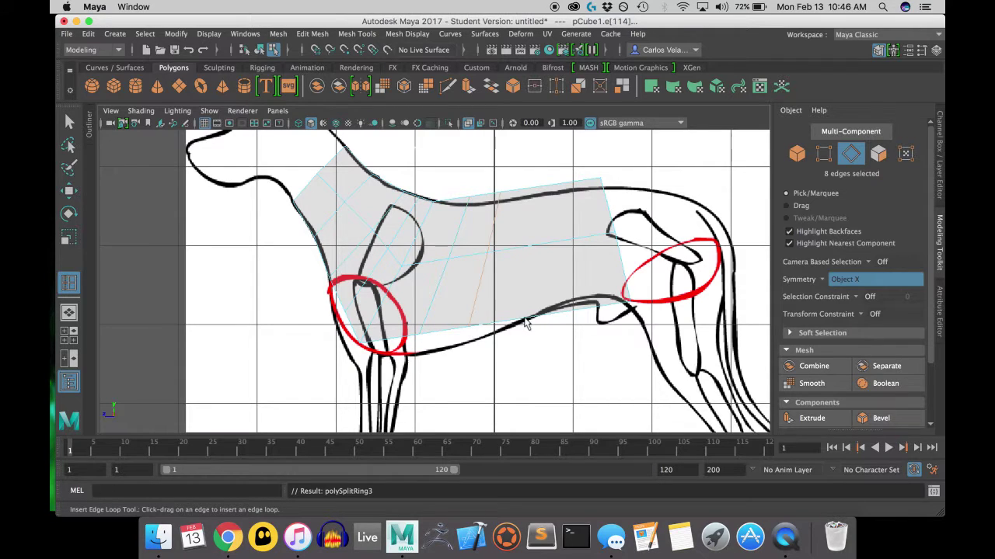
Lower the top vertices of the first two torso edge loops behind the shoulder onto the dog's back line.
click(69, 122)
key(w)
right_drag(481, 204, 425, 205)
drag(457, 185, 483, 207)
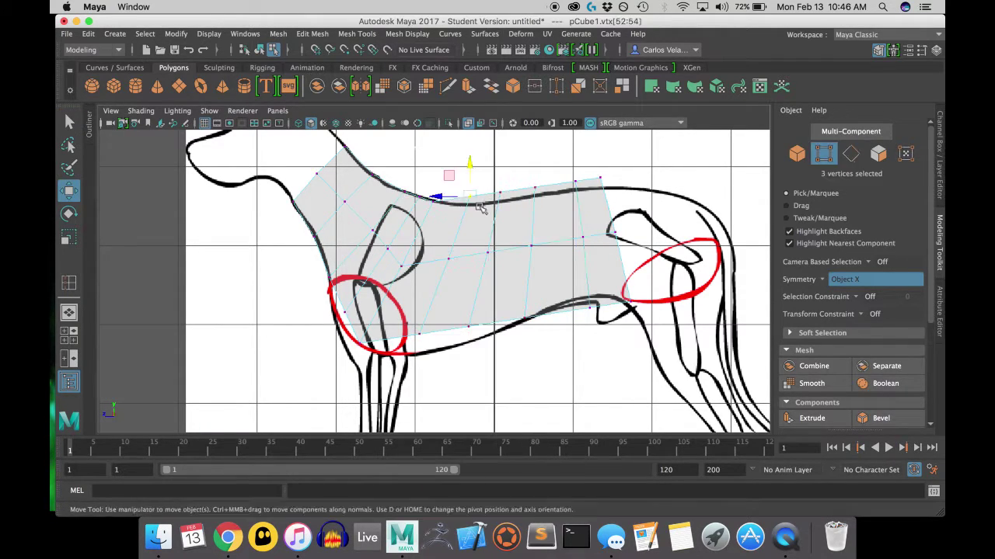
scroll(484, 156, up, 4)
alt+middle_drag(487, 129, 456, 191)
mouse_move(454, 191)
mouse_down()
mouse_move(454, 203)
mouse_move(507, 226)
mouse_up()
drag(498, 187, 498, 202)
Lower the top vertices of the last two torso loops and of the torso's rear end onto the back line.
drag(535, 196, 562, 222)
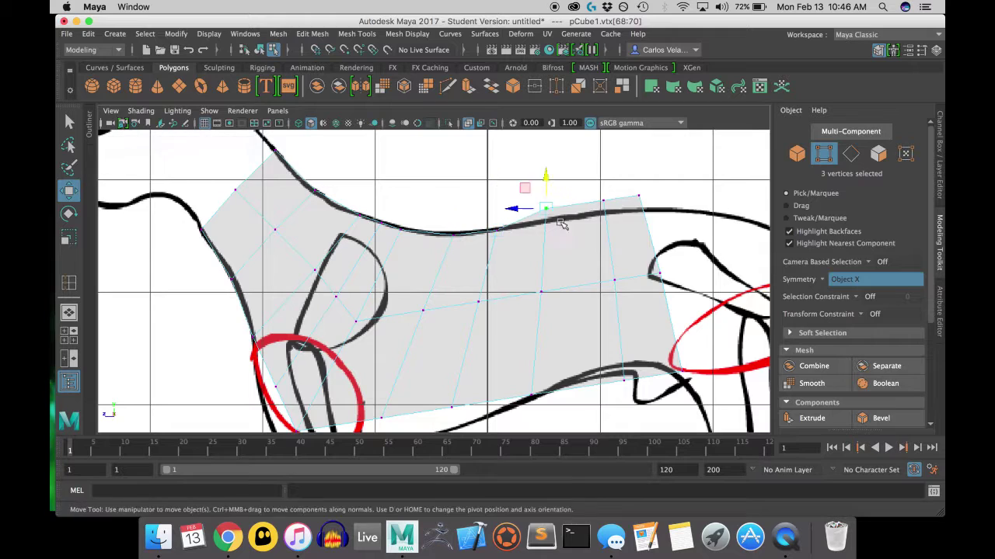
drag(545, 177, 545, 191)
drag(593, 188, 613, 210)
drag(603, 169, 603, 181)
drag(652, 210, 626, 185)
drag(639, 162, 639, 176)
Move the chest vertices forward onto the front red circle's edge and fit the torso loops' bottom vertices to the belly line.
alt+middle_drag(326, 412, 442, 312)
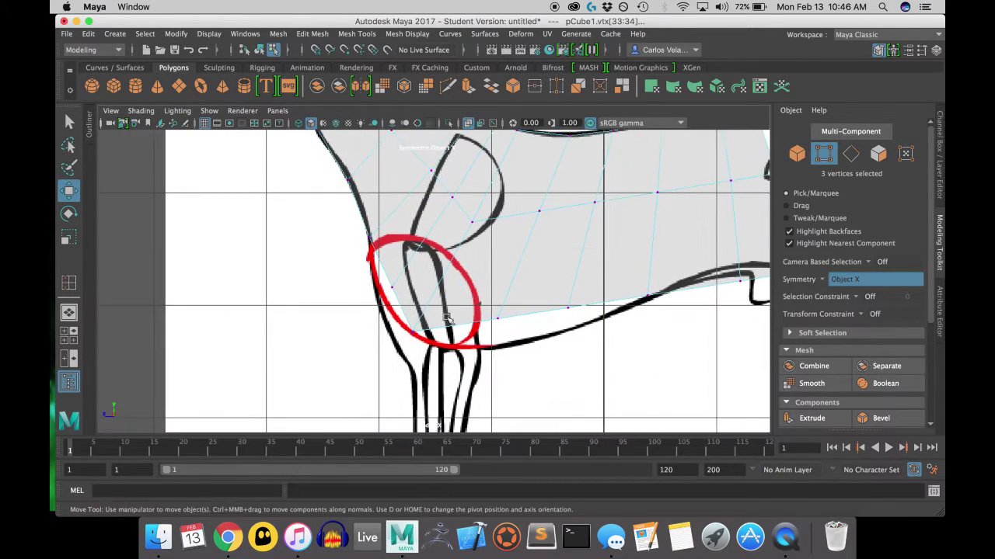
drag(410, 297, 379, 273)
drag(371, 287, 371, 288)
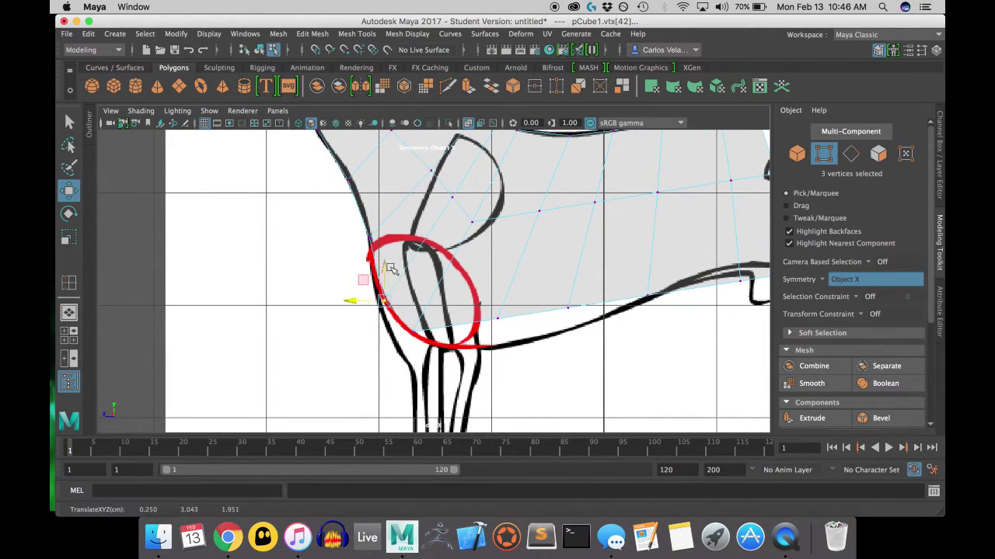
click(394, 333)
drag(482, 233, 462, 222)
mouse_move(485, 306)
mouse_down()
mouse_move(509, 331)
mouse_move(497, 319)
mouse_up()
alt+middle_drag(483, 316, 449, 333)
click(473, 337)
click(463, 312)
drag(462, 289, 460, 264)
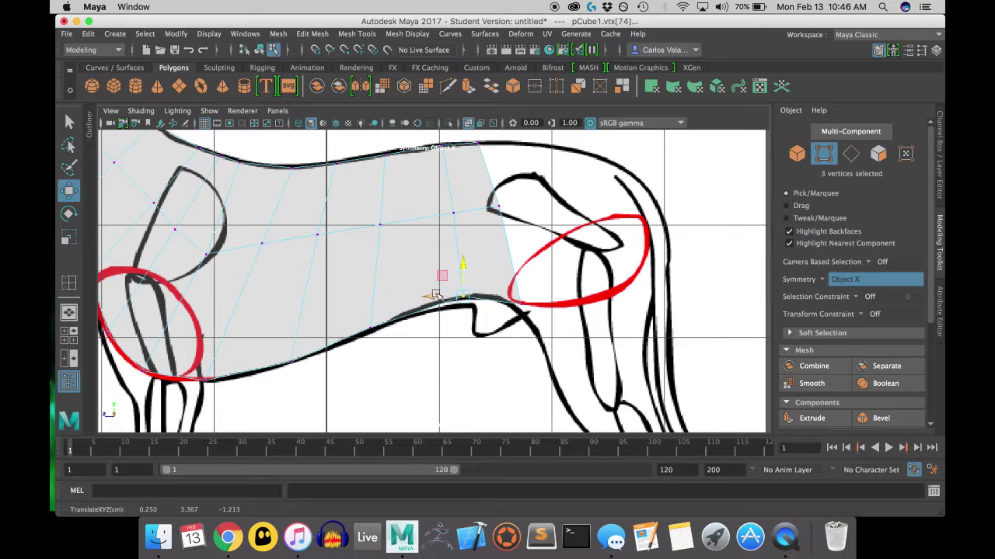
Shift the last loop's middle vertices forward and reposition the torso's rear end vertices so that end stands nearly upright before the hip.
drag(465, 225, 443, 202)
drag(424, 214, 414, 213)
drag(491, 155, 468, 133)
drag(447, 143, 469, 143)
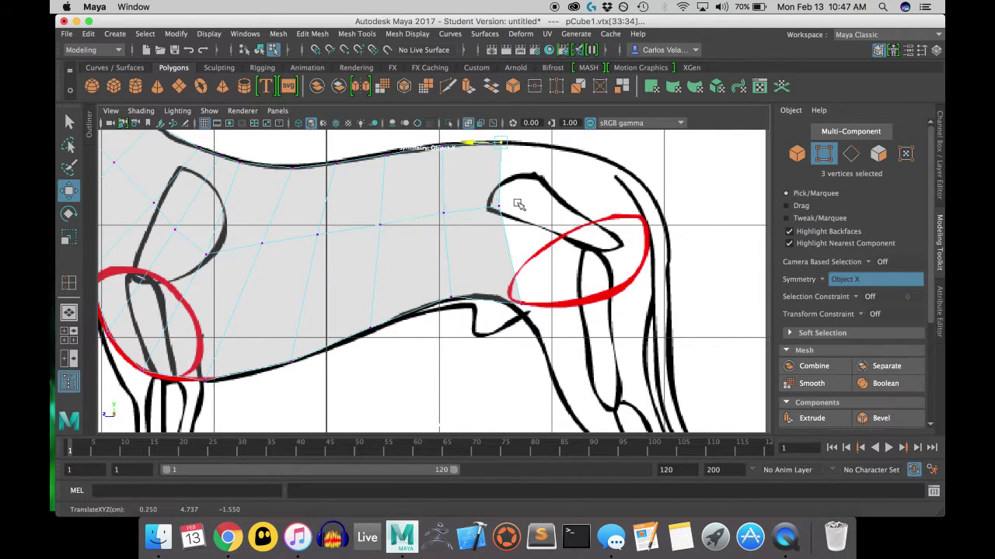
drag(515, 218, 490, 194)
drag(473, 203, 482, 202)
drag(531, 317, 467, 301)
drag(493, 276, 493, 268)
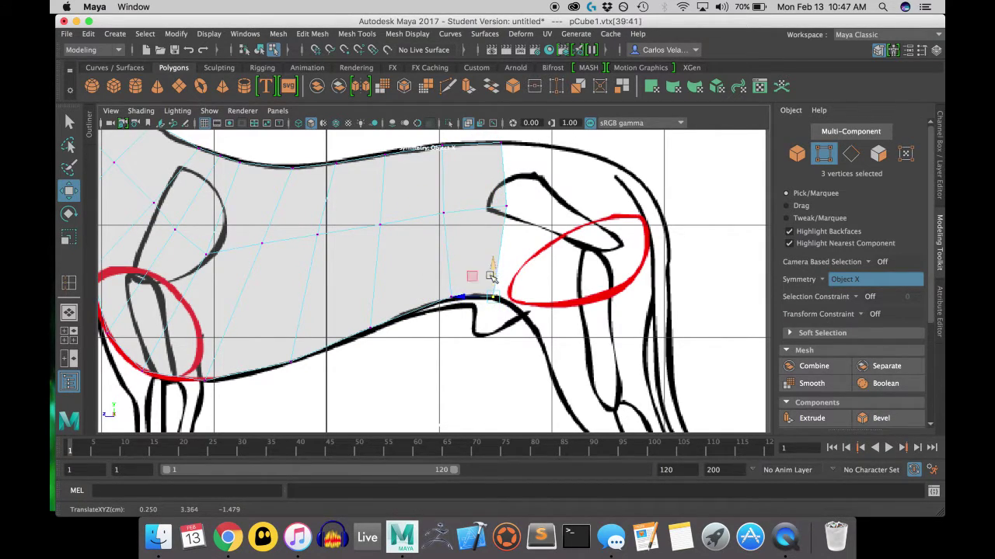
click(477, 143)
Extrude the four rear end faces of the torso back over the hip to the rump with a Local Translate Z of 1.306.
scroll(495, 143, down, 5)
alt+middle_drag(485, 236, 402, 251)
scroll(401, 251, up, 2)
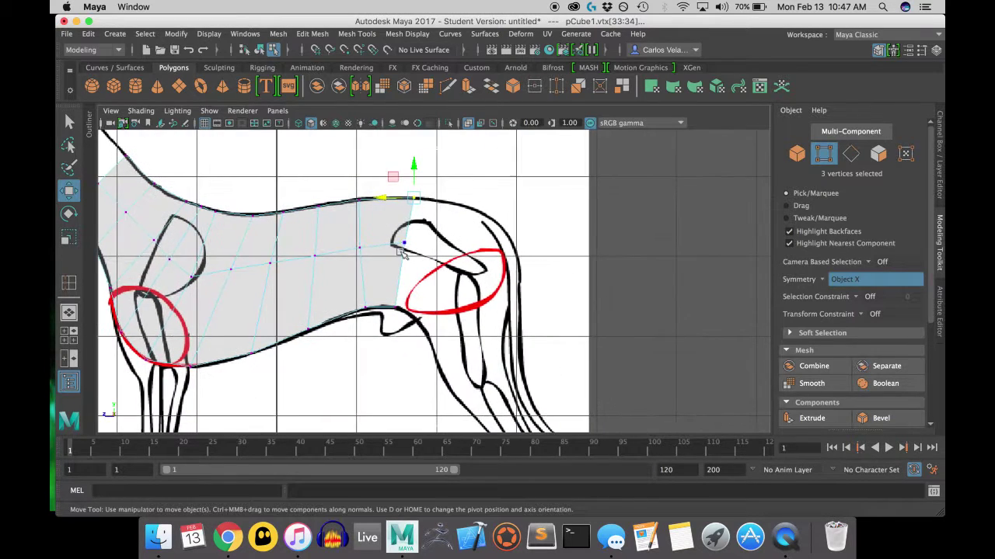
key(space)
key(space)
right_drag(489, 203, 490, 255)
click(491, 253)
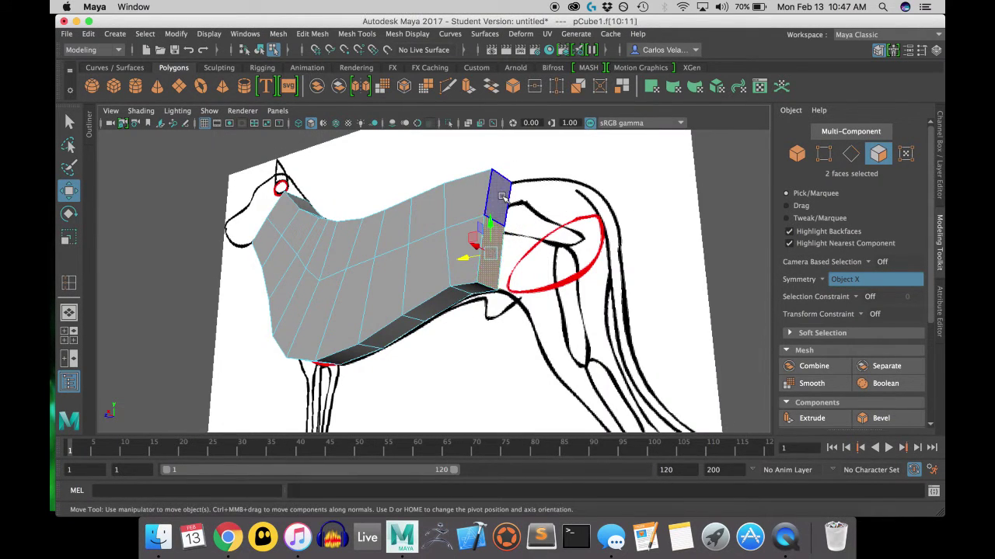
shift+click(502, 196)
click(471, 88)
key(space)
key(space)
key(space)
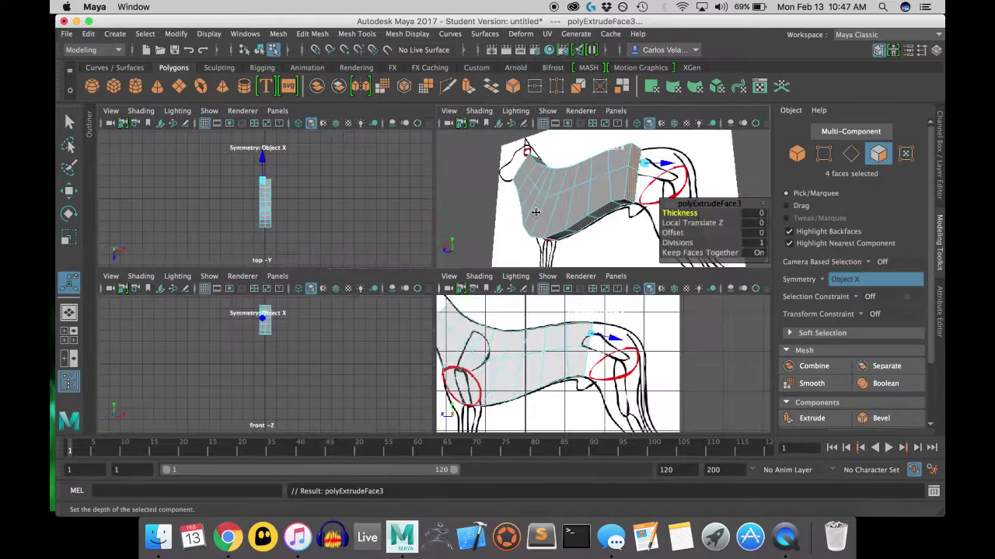
drag(614, 338, 664, 348)
key(space)
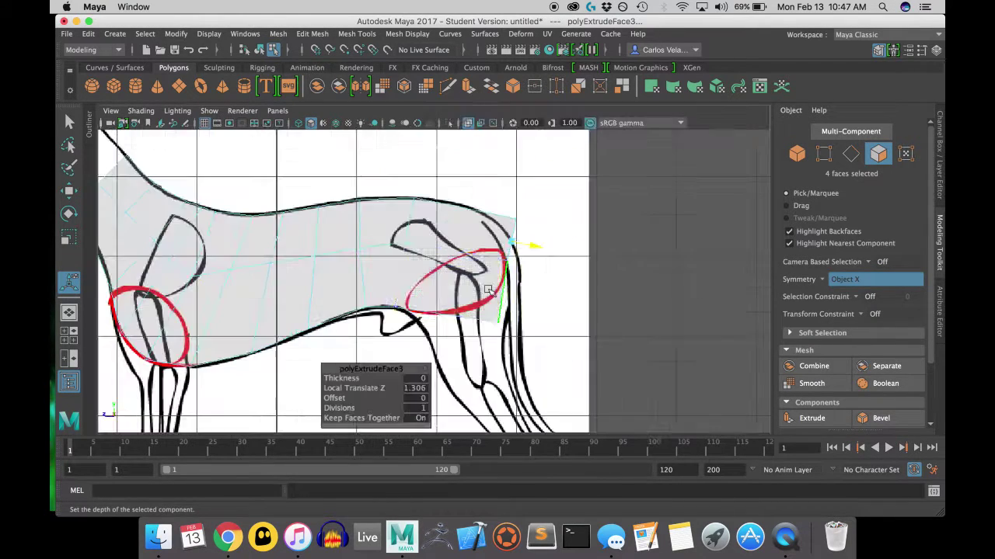
Insert two edge loops across the newly extruded hip section.
click(356, 33)
click(373, 107)
click(440, 251)
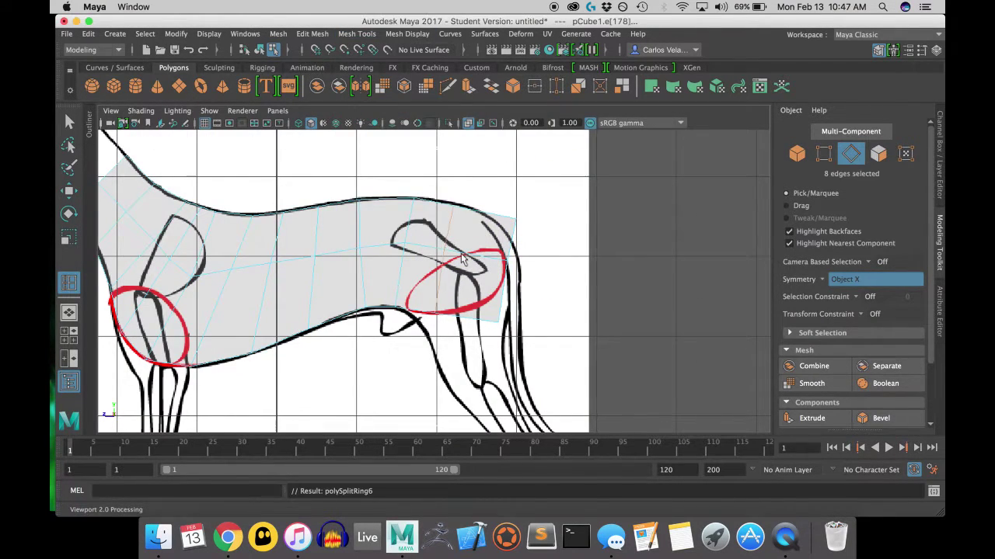
click(471, 254)
drag(489, 259, 499, 217)
key(super+z)
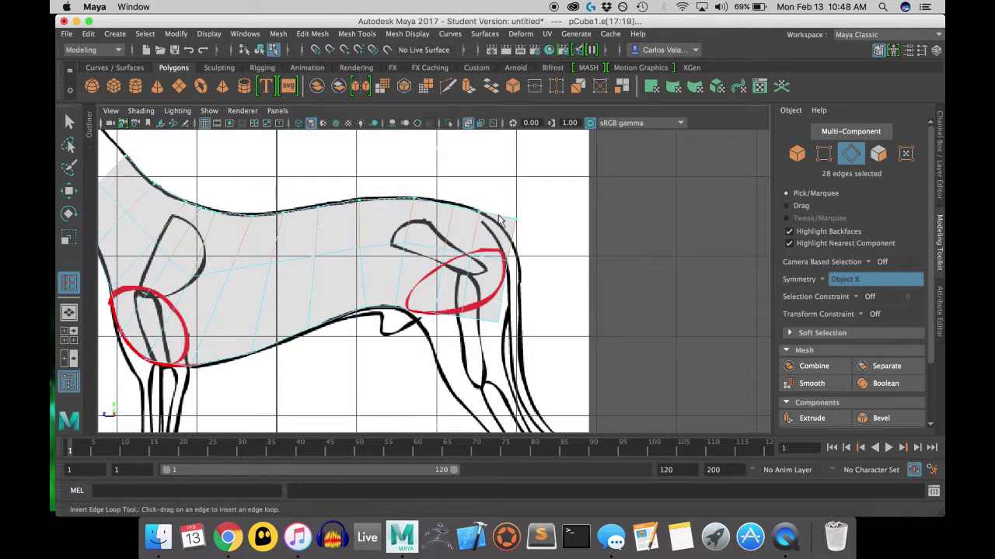
key(z)
key(z)
key(z)
key(q)
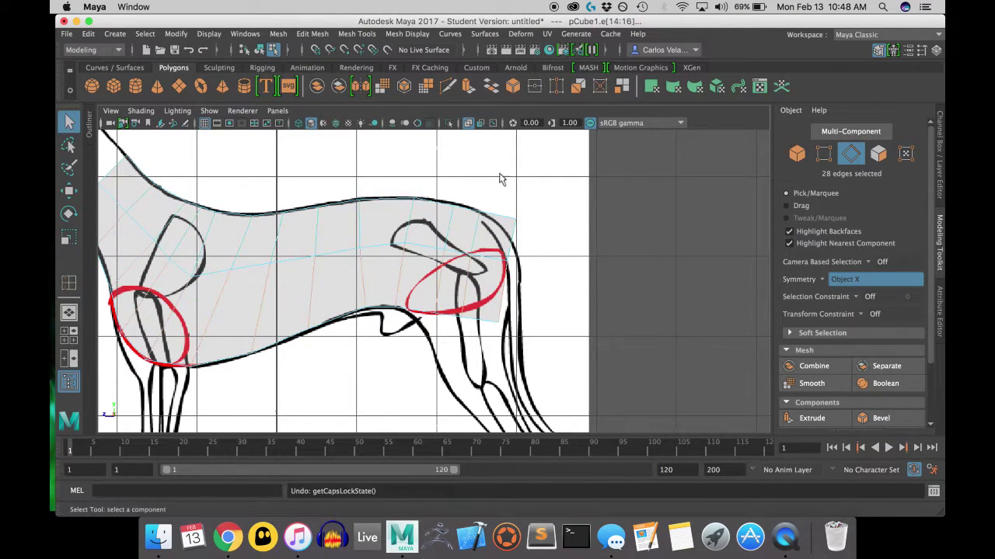
click(500, 174)
click(356, 33)
click(373, 107)
click(497, 217)
key(z)
Move the hip section's lower vertices onto the lower outline of the rear red ellipse and adjust the middle vertices above it.
key(w)
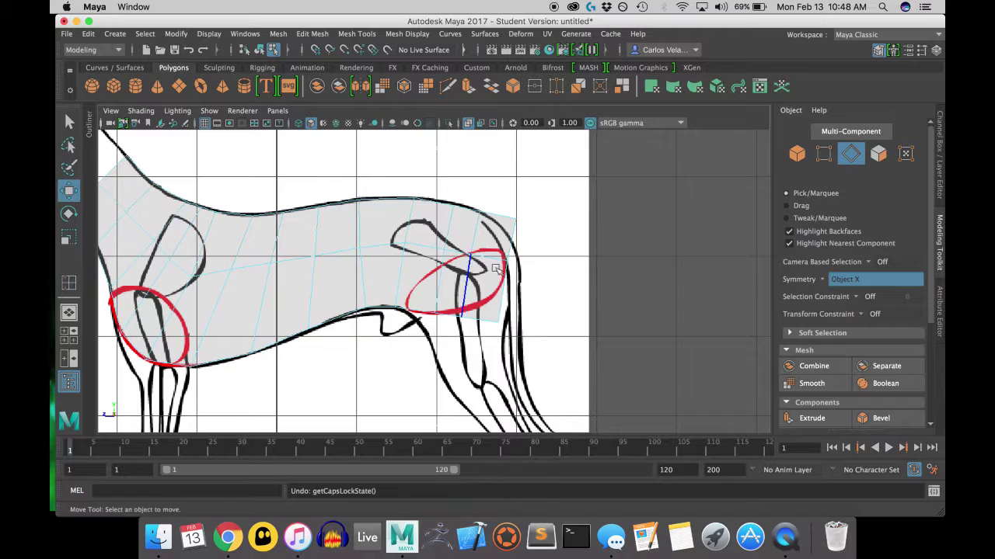
right_drag(496, 268, 448, 269)
key(space)
key(space)
alt+drag(690, 206, 655, 305)
key(space)
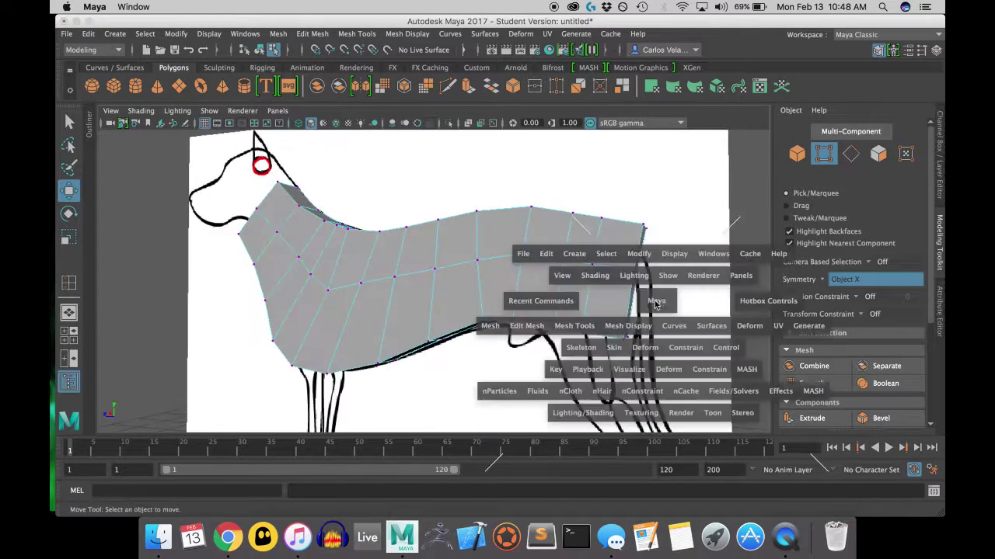
key(space)
scroll(548, 306, up, 1)
alt+middle_drag(548, 306, 542, 354)
drag(582, 396, 544, 423)
drag(560, 378, 561, 306)
drag(503, 415, 485, 400)
drag(517, 366, 517, 348)
drag(450, 405, 433, 361)
mouse_move(493, 261)
mouse_down()
mouse_move(510, 284)
mouse_move(491, 273)
mouse_up()
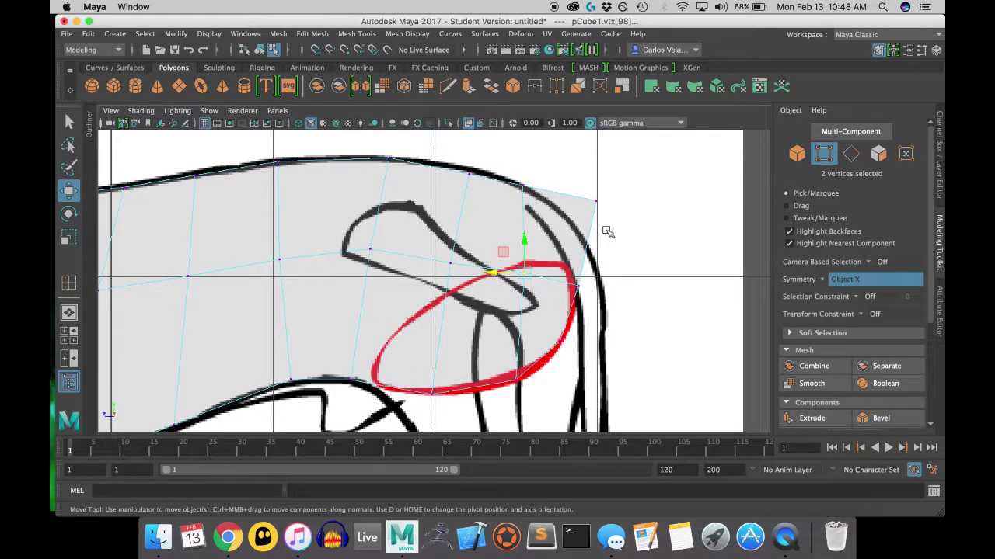
Round off the rump by moving its upper corner, rear edge and top loop vertices onto the dog's outline.
drag(607, 232, 581, 188)
drag(572, 203, 540, 205)
drag(568, 171, 570, 208)
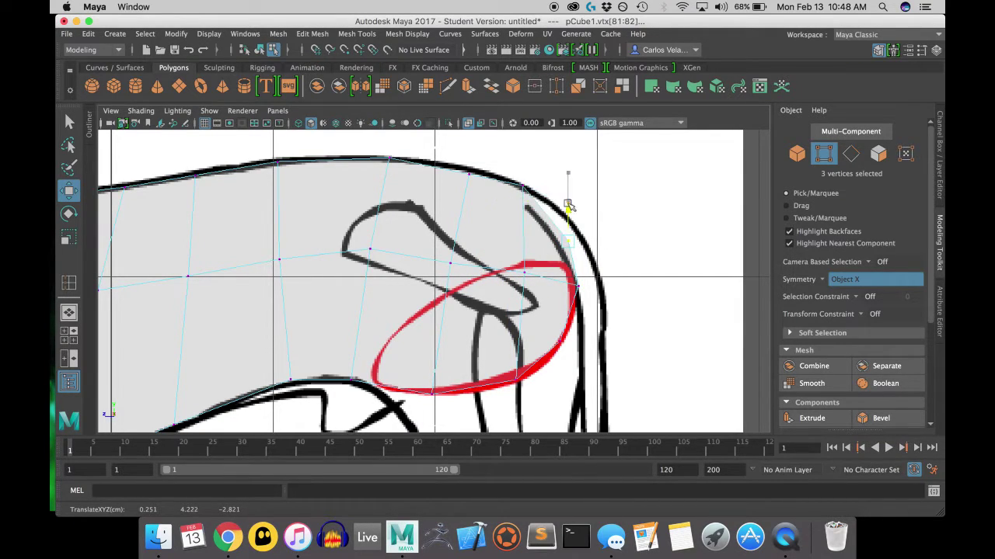
drag(592, 267, 559, 303)
drag(558, 289, 555, 289)
drag(577, 326, 549, 339)
drag(511, 175, 457, 190)
drag(469, 148, 468, 142)
Move the neck front's lower vertices up and forward along the throat line, and raise its middle vertices to straighten that edge.
scroll(478, 229, down, 10)
scroll(479, 230, up, 3)
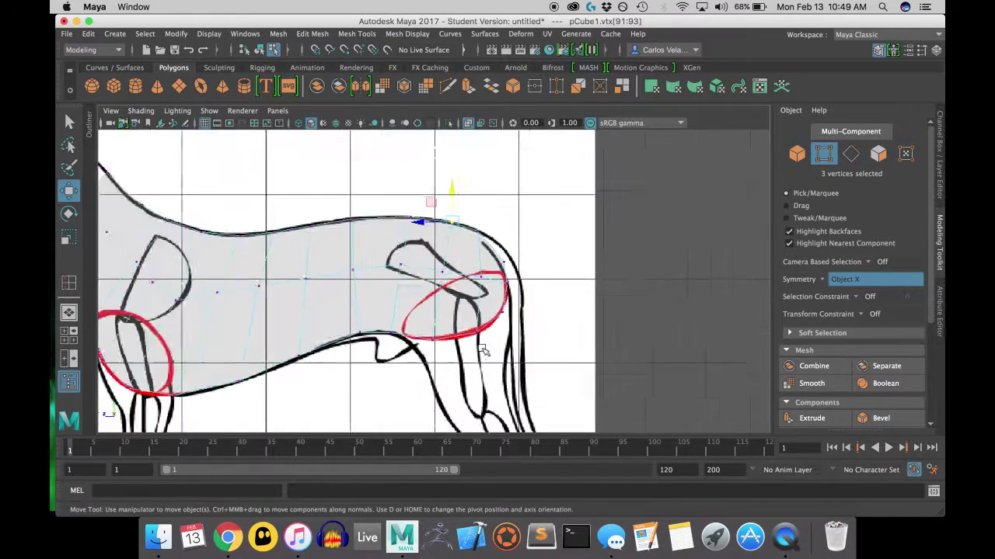
scroll(484, 349, down, 3)
scroll(417, 267, up, 8)
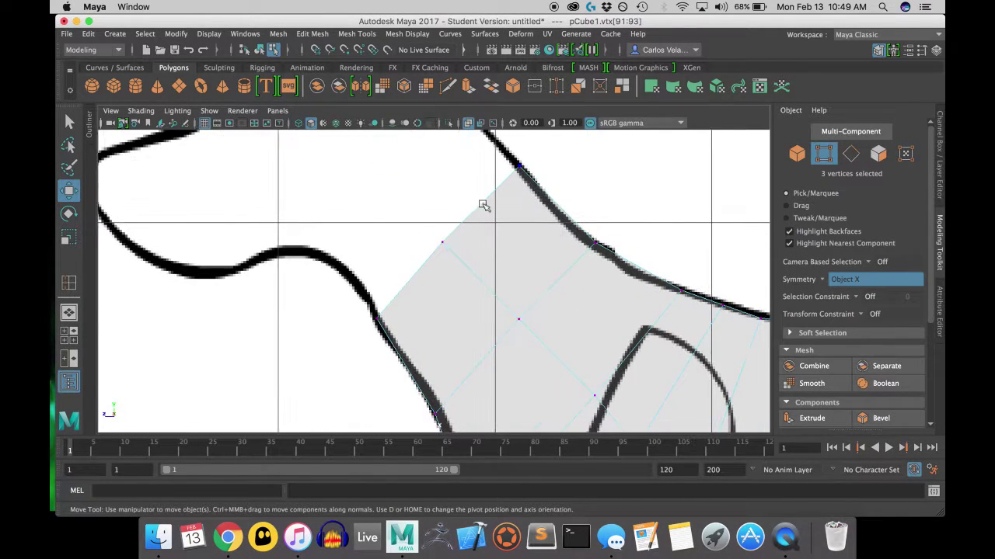
drag(408, 337, 378, 214)
drag(359, 244, 317, 261)
drag(335, 215, 335, 243)
drag(311, 272, 325, 278)
drag(426, 224, 458, 257)
drag(442, 209, 443, 191)
alt+middle_drag(476, 205, 453, 308)
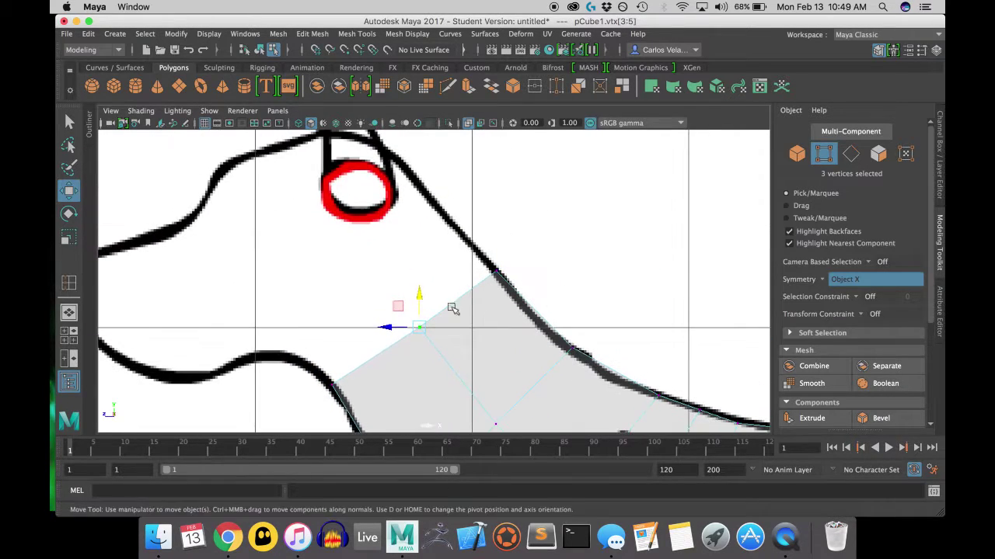